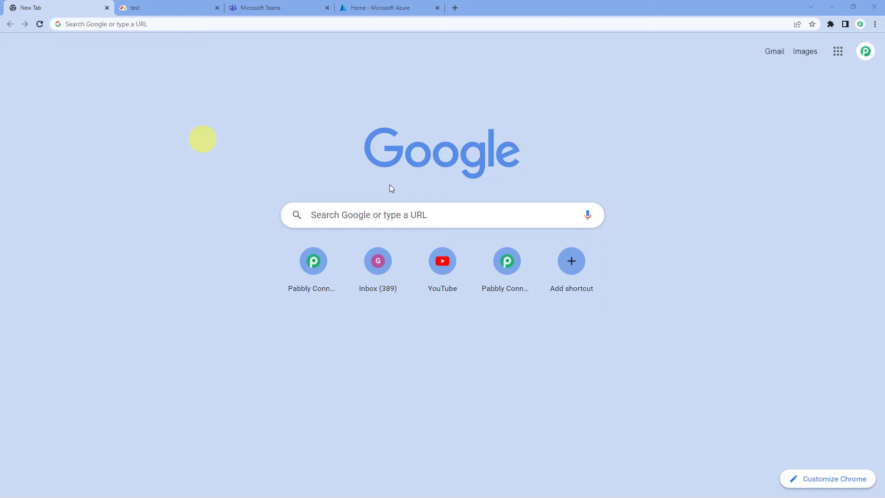
Go to pabbly.com, sign in to the account and open Pabbly Connect
click(332, 24)
text(pa)
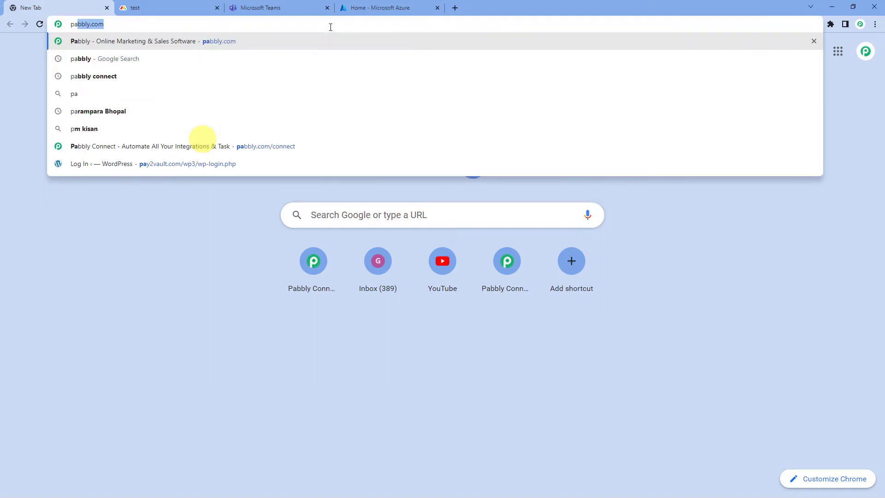
text(bbly)
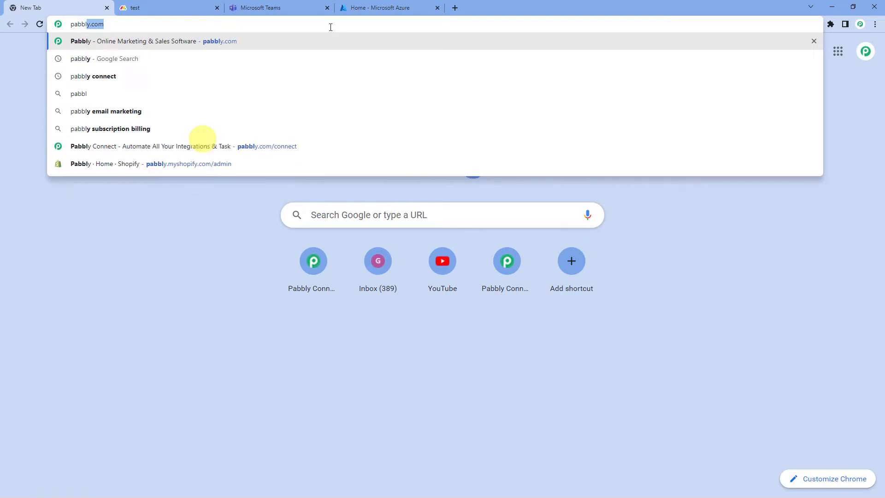
text(.com)
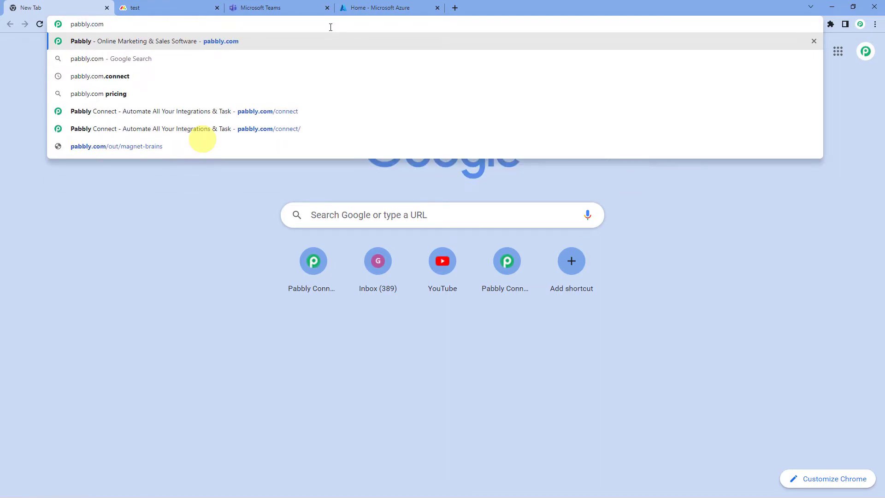
key(Return)
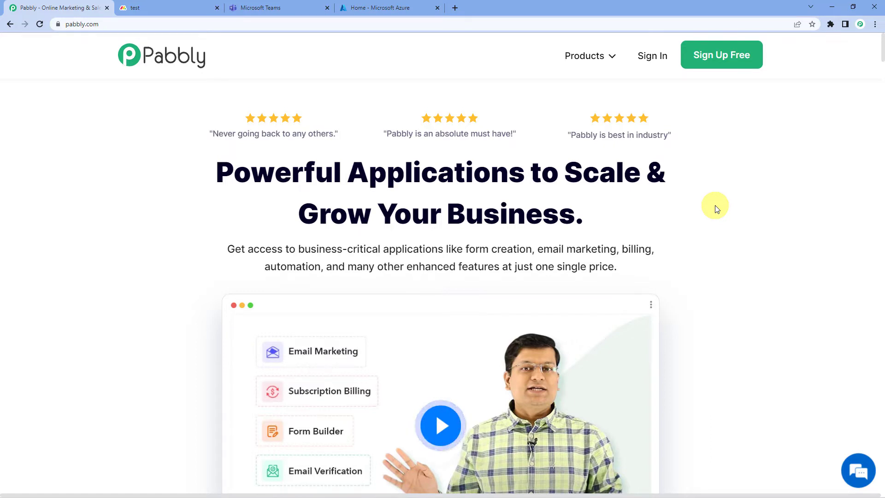
click(650, 62)
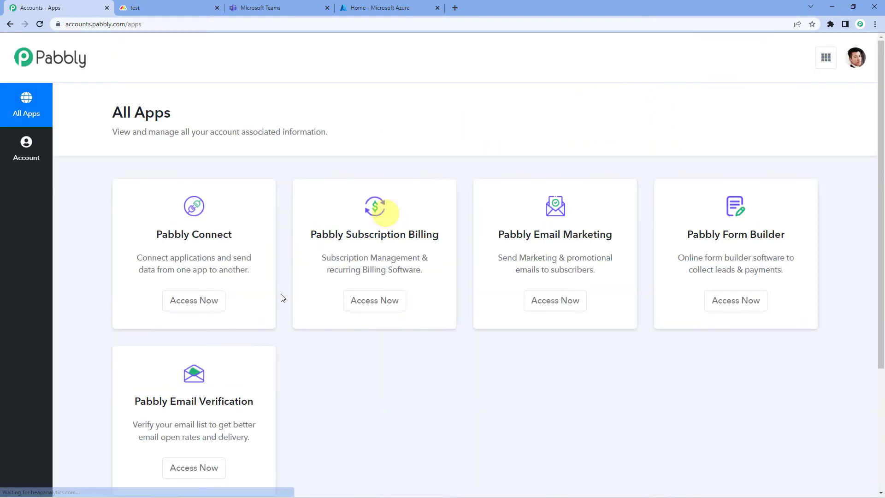
click(203, 302)
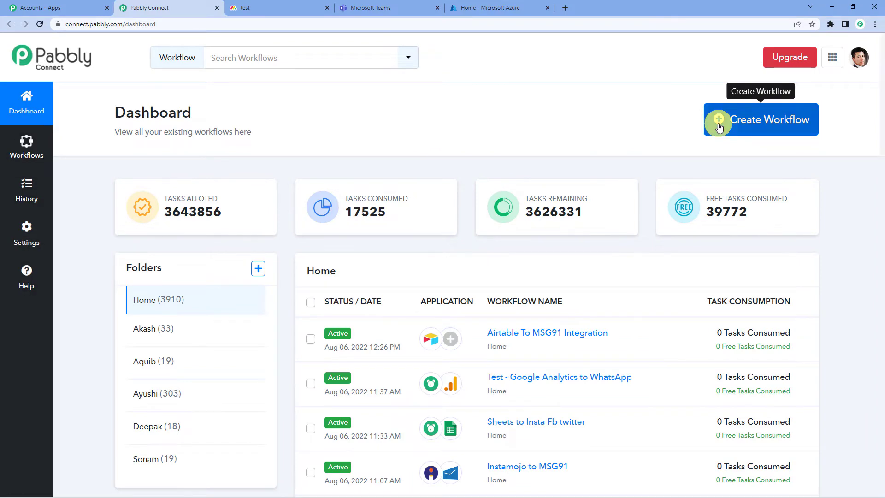
Create a new workflow named "Monday.com To Microsoft Teams"
click(720, 128)
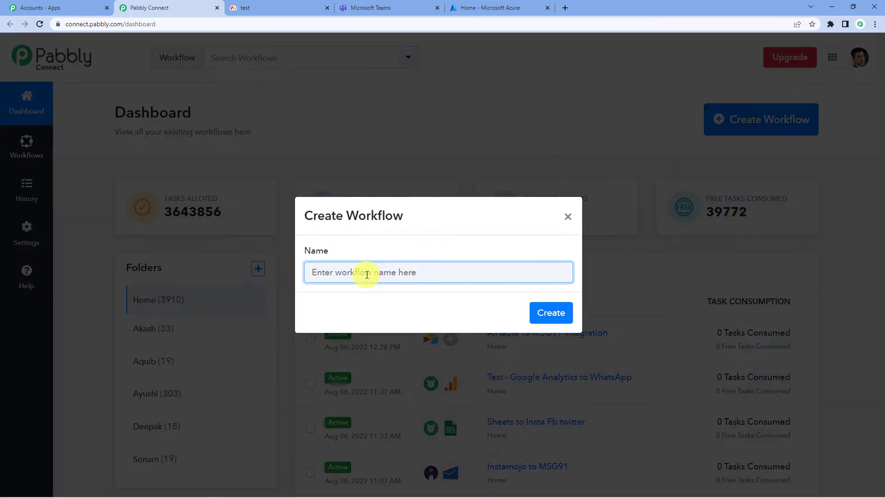
text(Monday.com To Microsoft Teams)
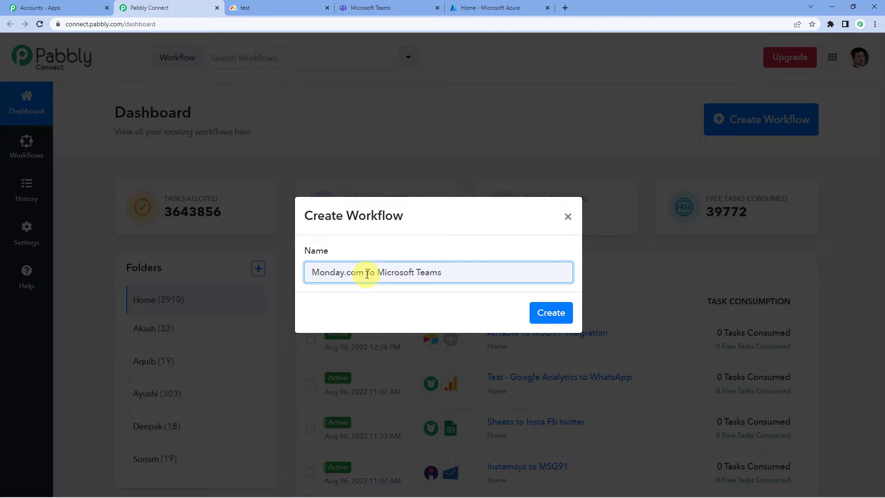
click(538, 311)
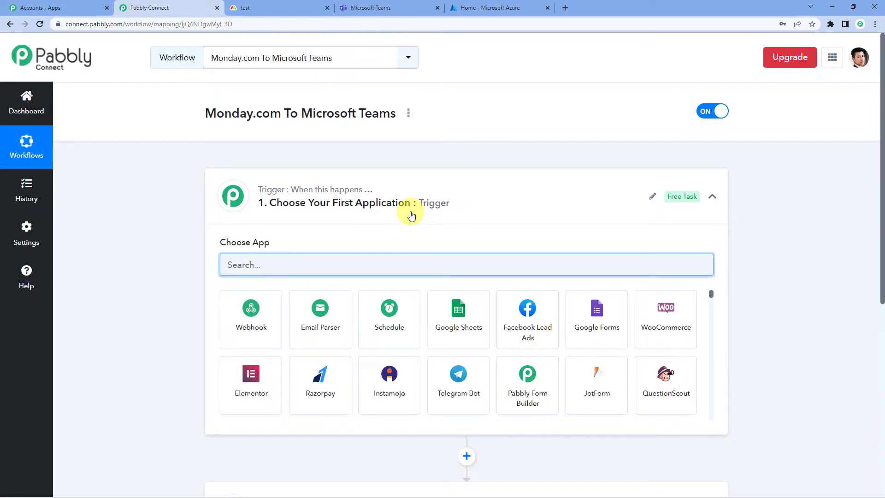
click(410, 216)
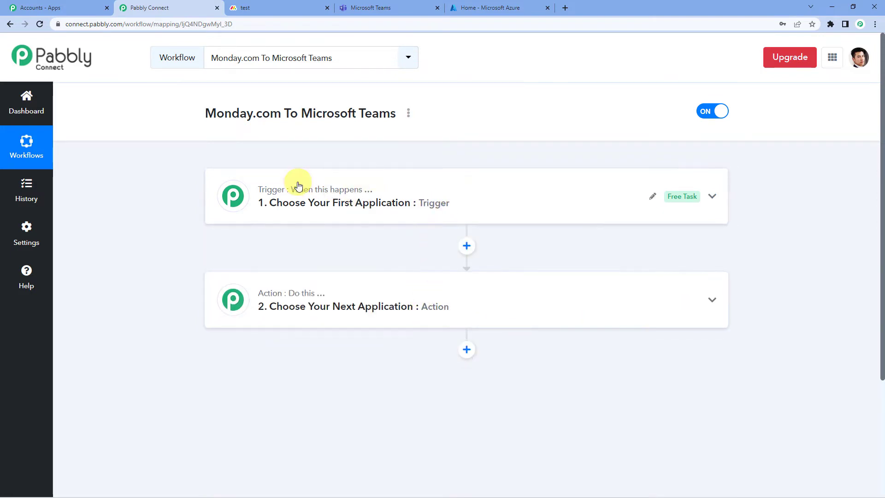
mouse_move(290, 294)
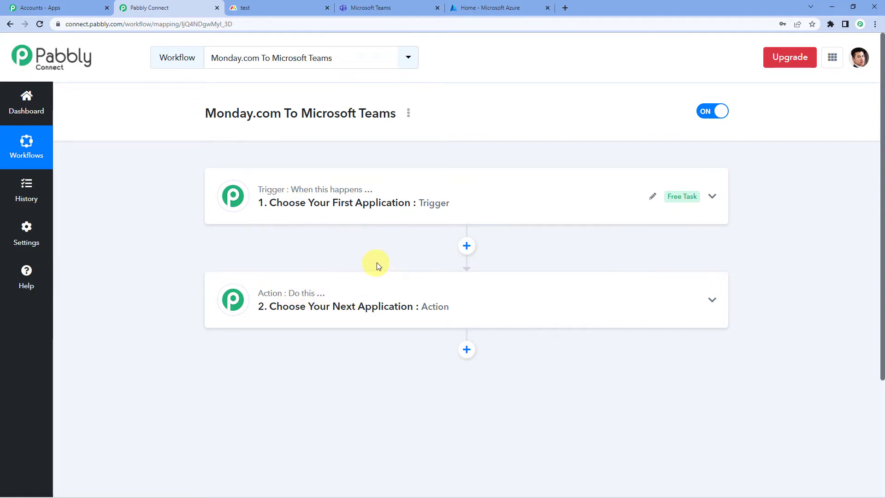
mouse_move(329, 295)
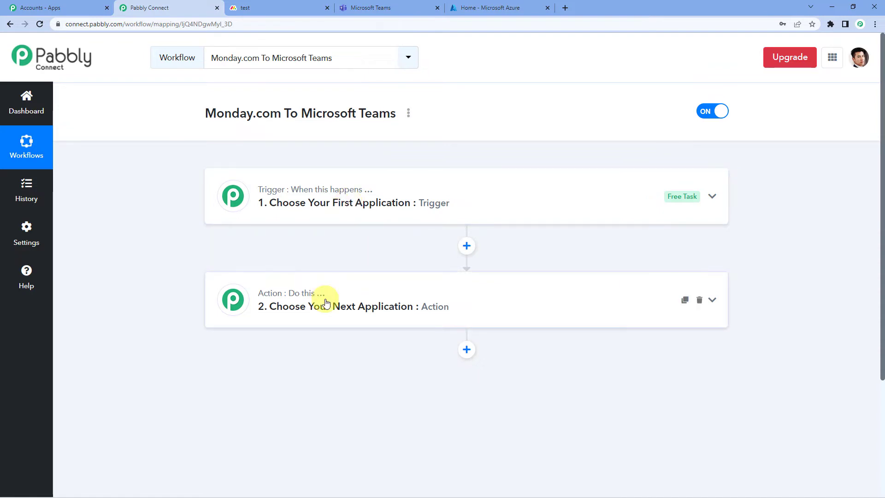
click(334, 215)
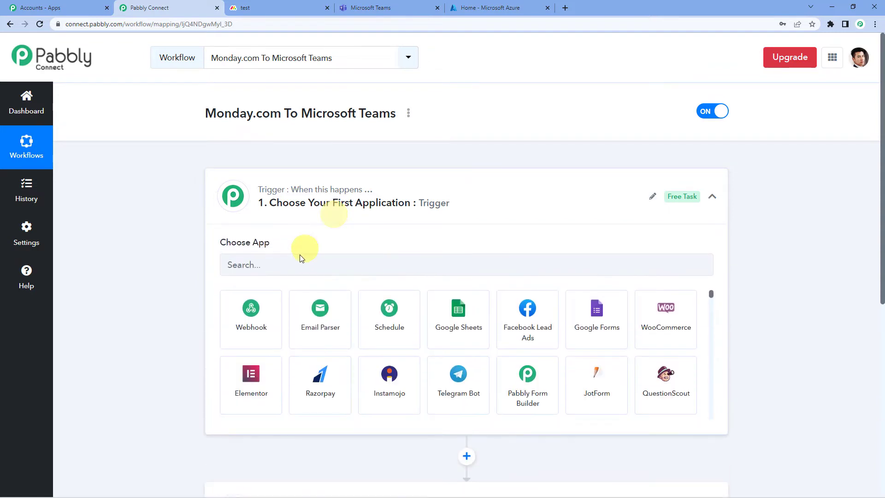
Set the workflow's trigger app to Monday.com with the trigger event "New Item in Board"
click(290, 263)
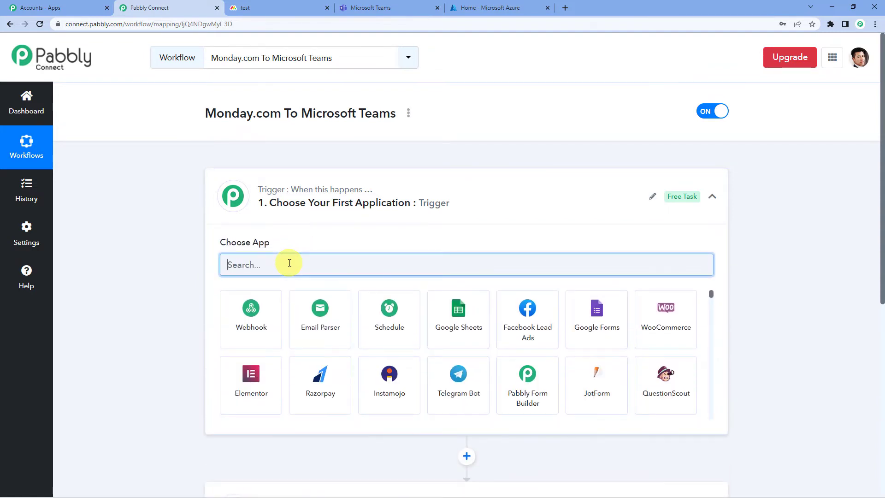
text(monday)
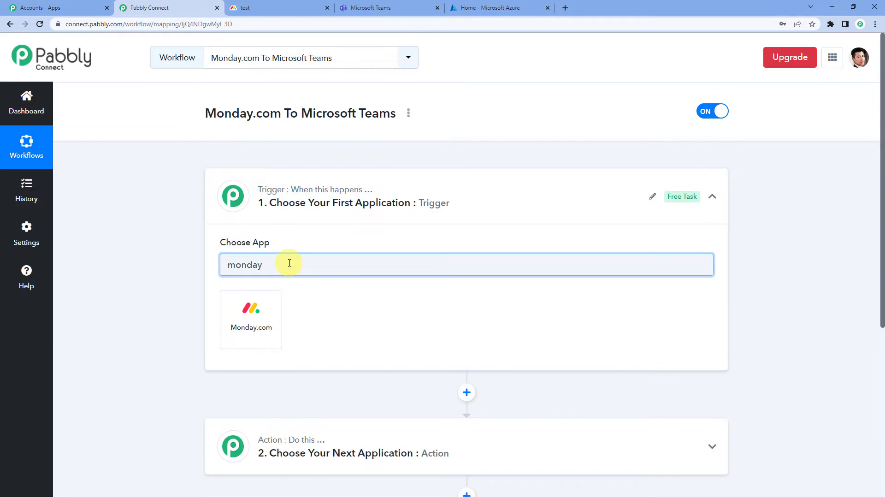
click(273, 337)
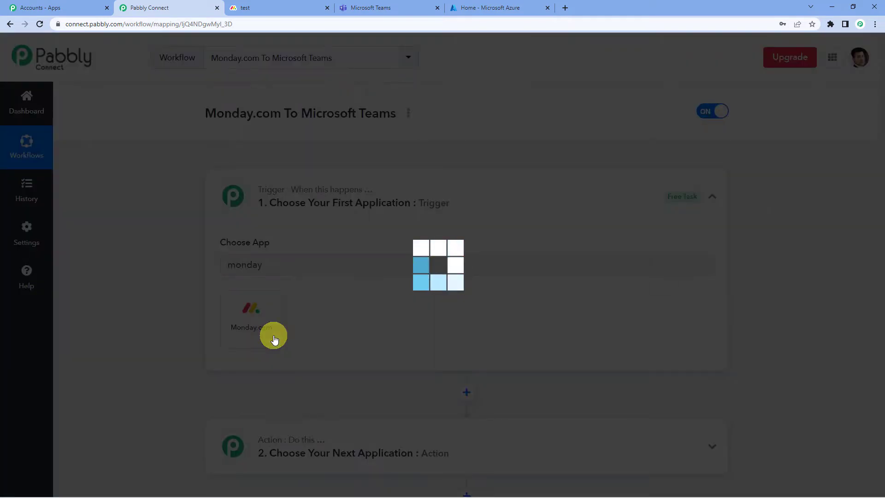
scroll(304, 267, down, 2)
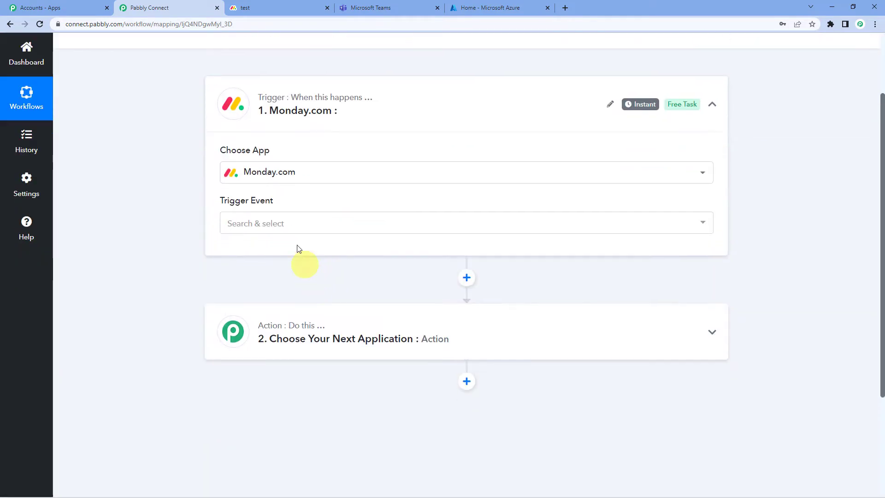
click(297, 227)
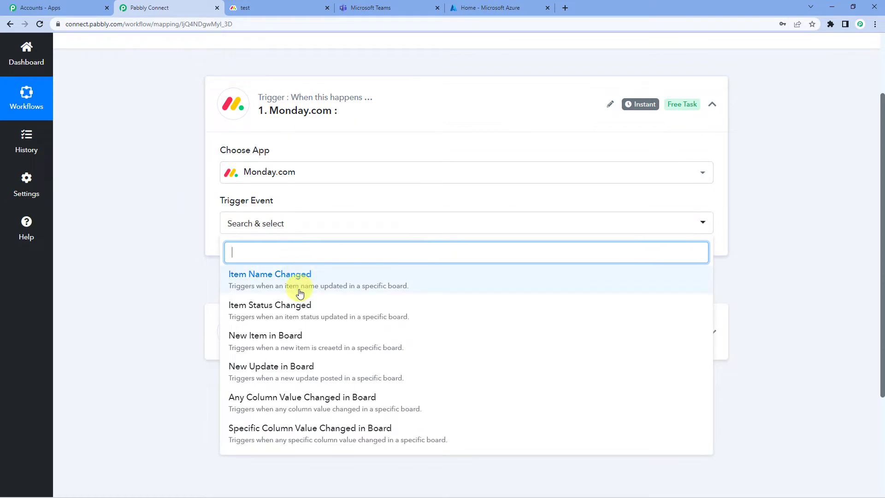
scroll(295, 297, down, 1)
click(286, 301)
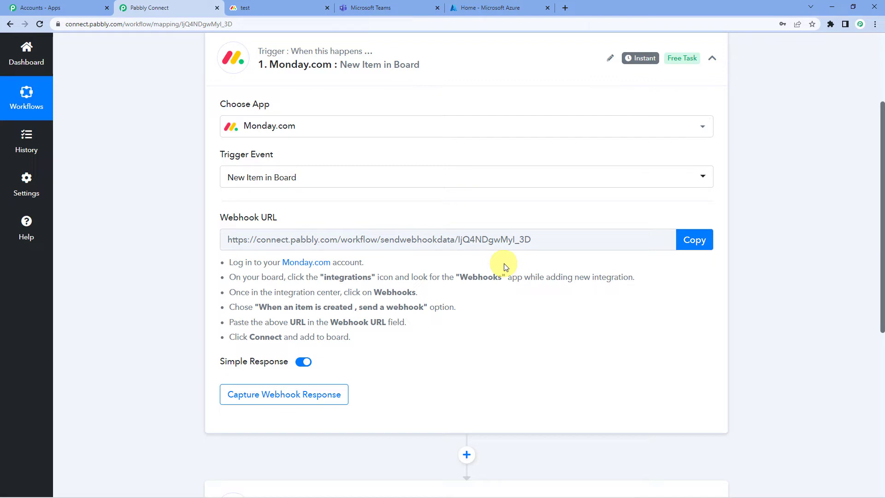
Copy the trigger's webhook URL and, in monday.com's test board, start adding the Webhooks integration "When an item is created, send a webhook"
click(700, 241)
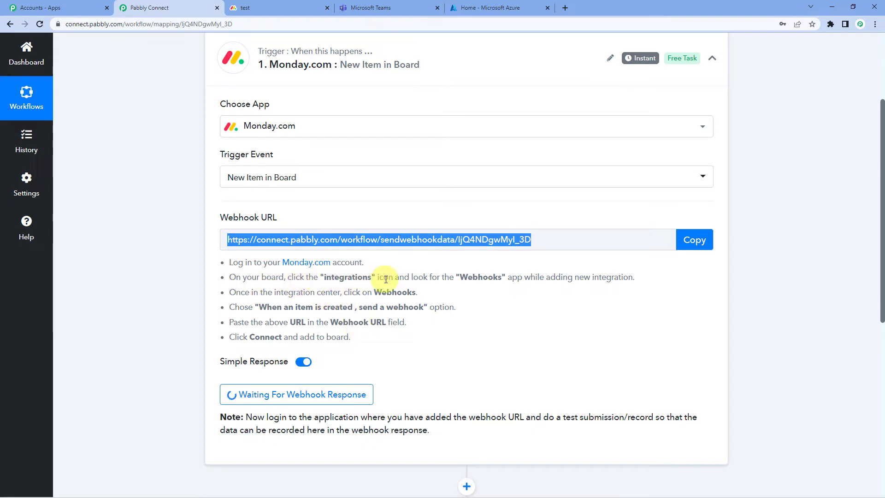
click(286, 4)
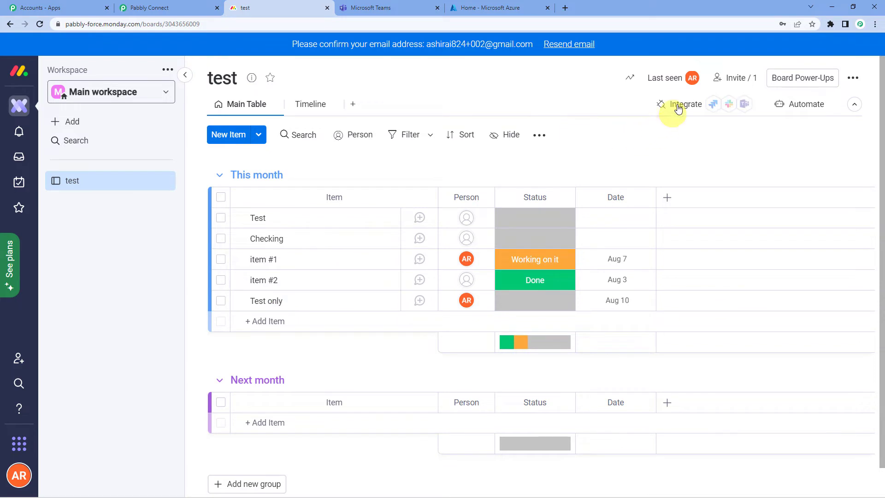
click(681, 106)
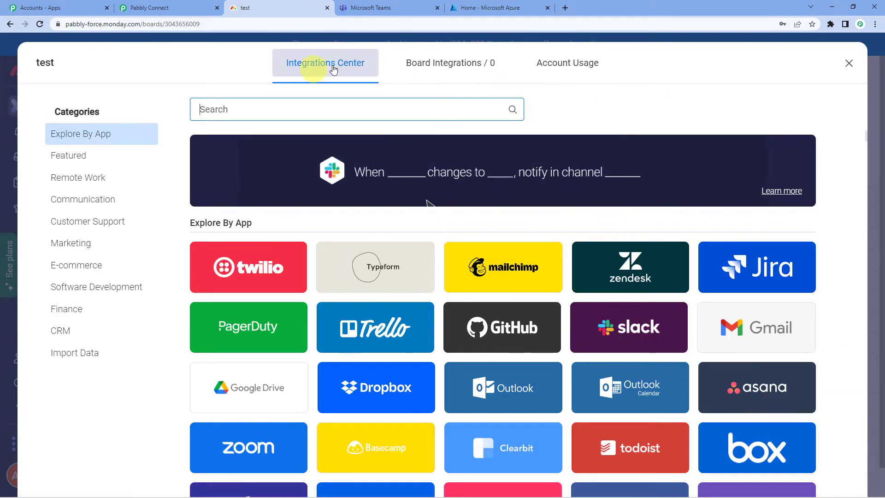
click(284, 109)
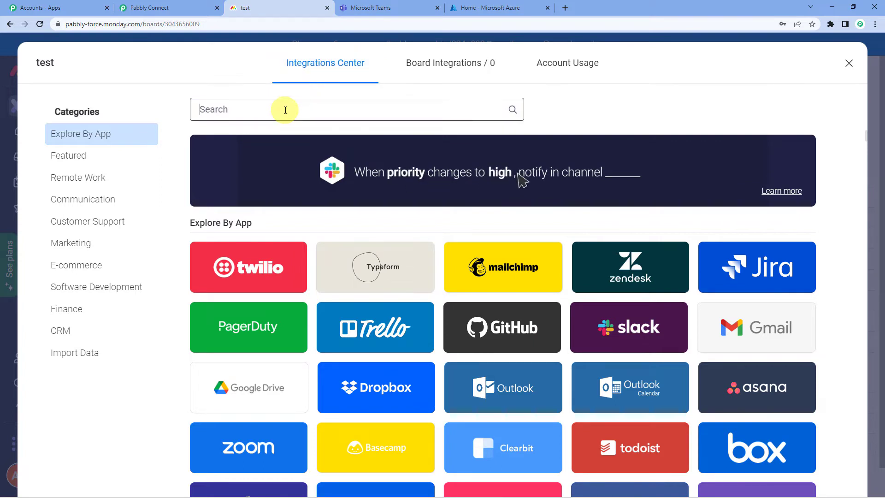
text(webh)
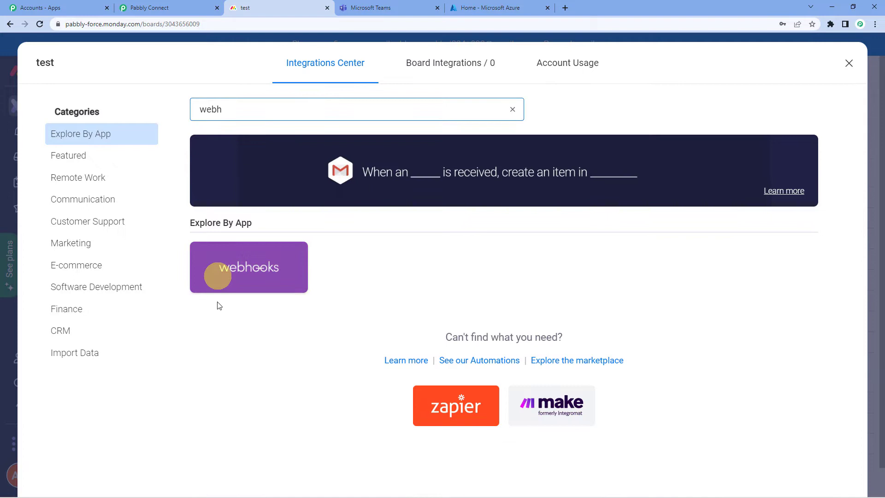
click(263, 283)
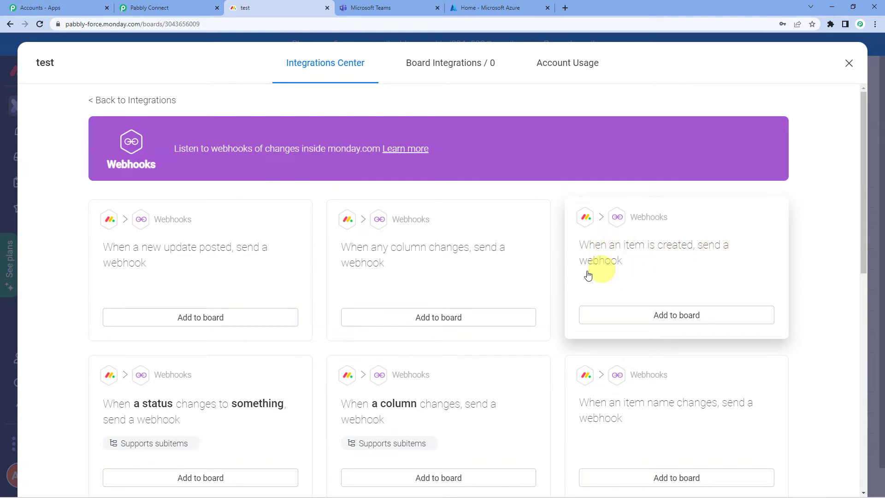
click(656, 318)
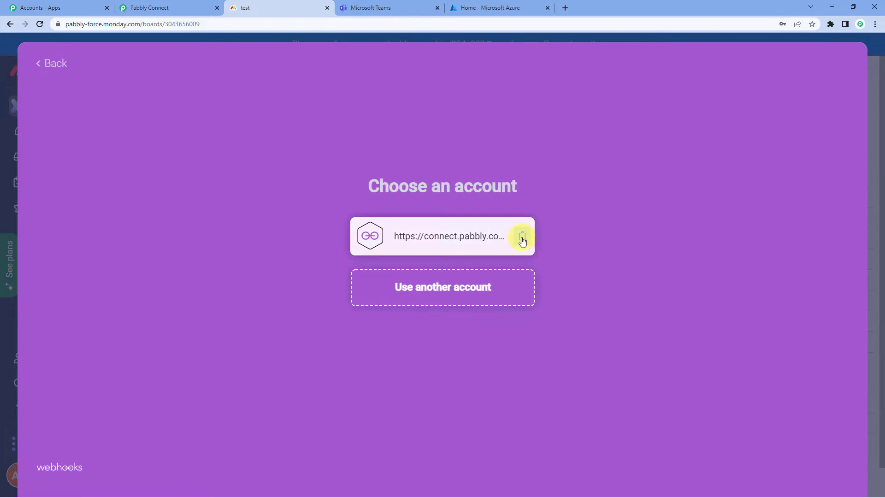
Remove the saved webhook connection, connect the webhook URL copied from Pabbly Connect, and add the integration to the board
click(522, 237)
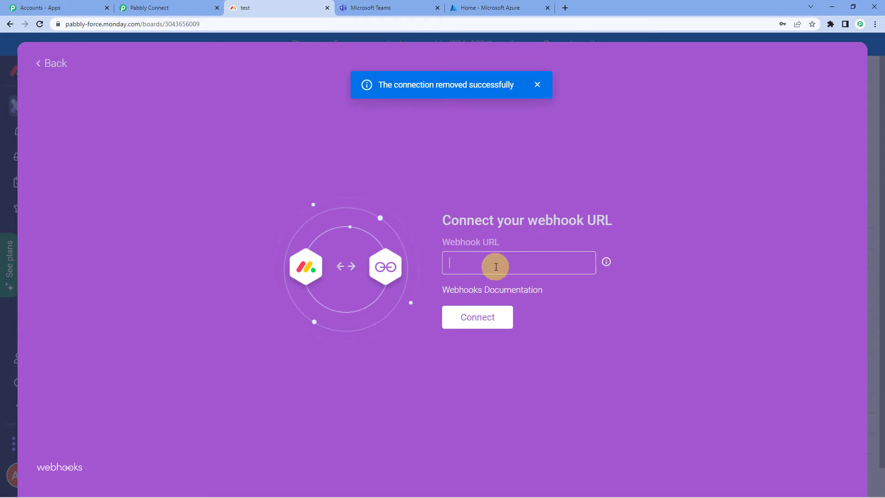
key(ctrl+v)
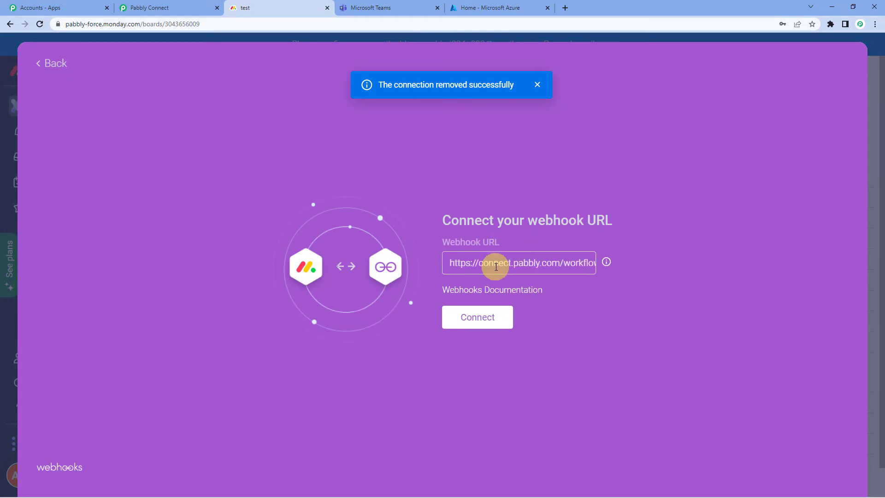
click(193, 6)
click(686, 239)
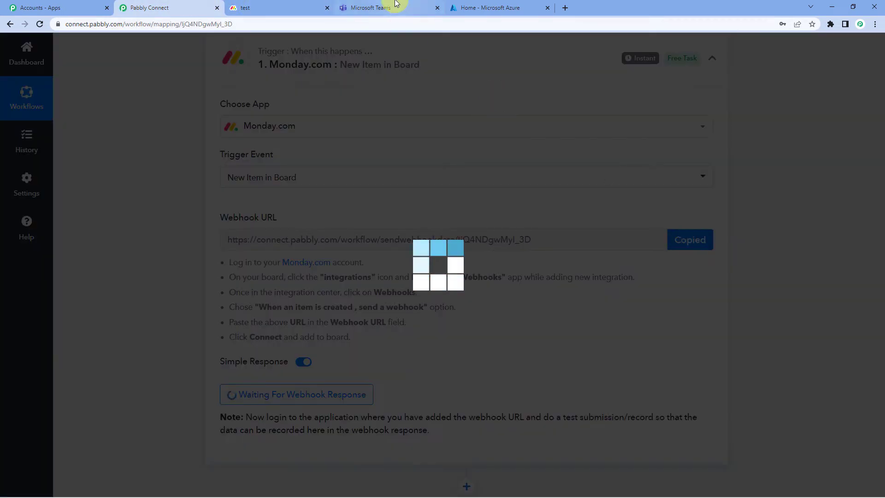
click(297, 6)
triple_click(571, 262)
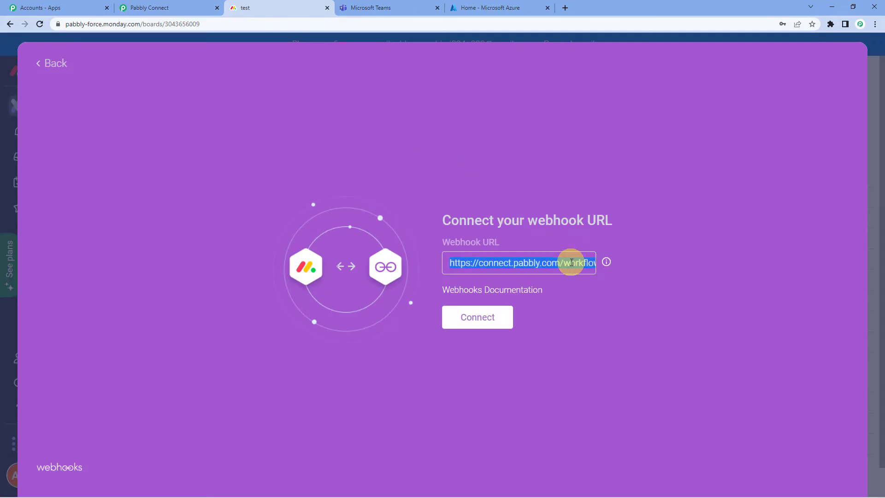
key(ctrl+v)
click(496, 325)
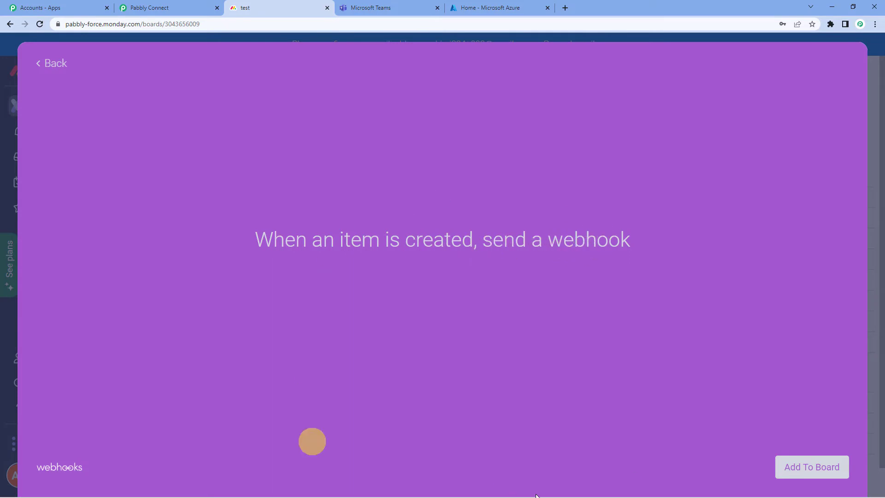
click(812, 468)
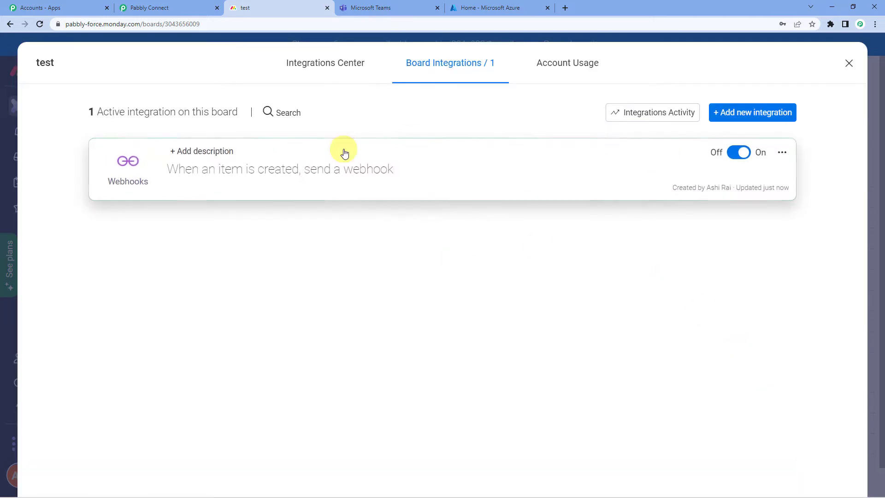
Check the trigger's webhook response status in Pabbly Connect, and return to the main table of monday.com's test board
click(158, 8)
scroll(433, 239, down, 2)
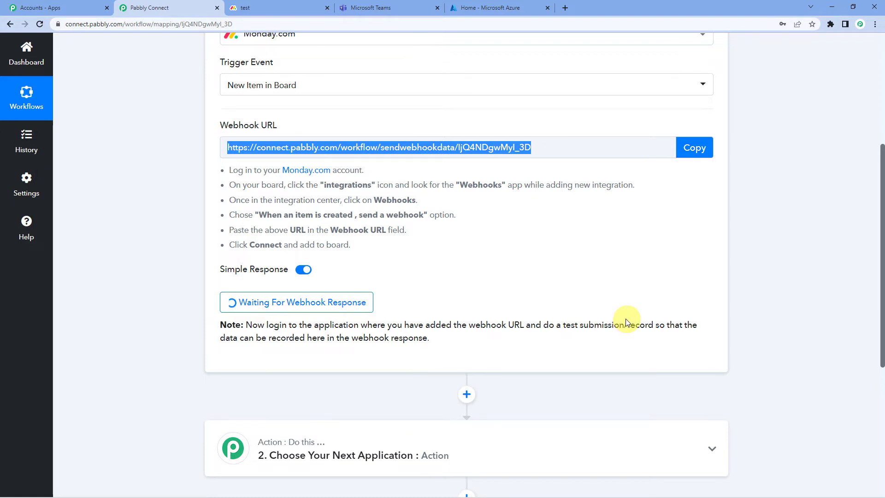
click(292, 4)
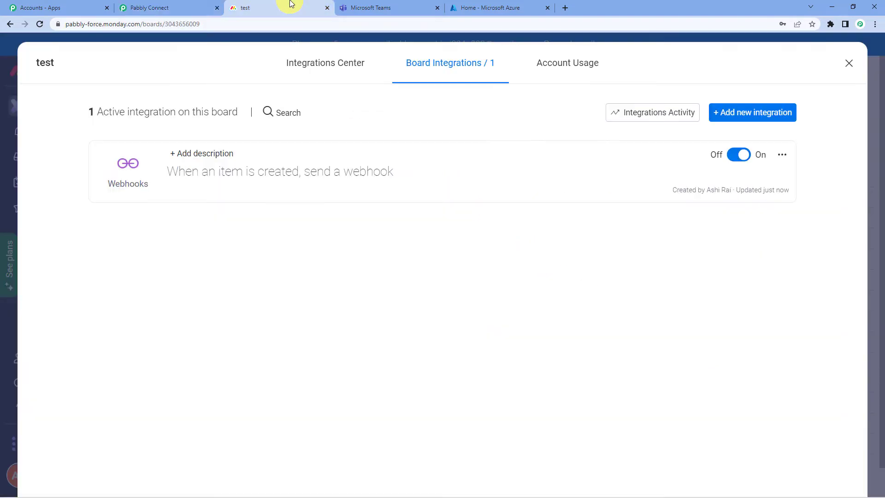
click(848, 64)
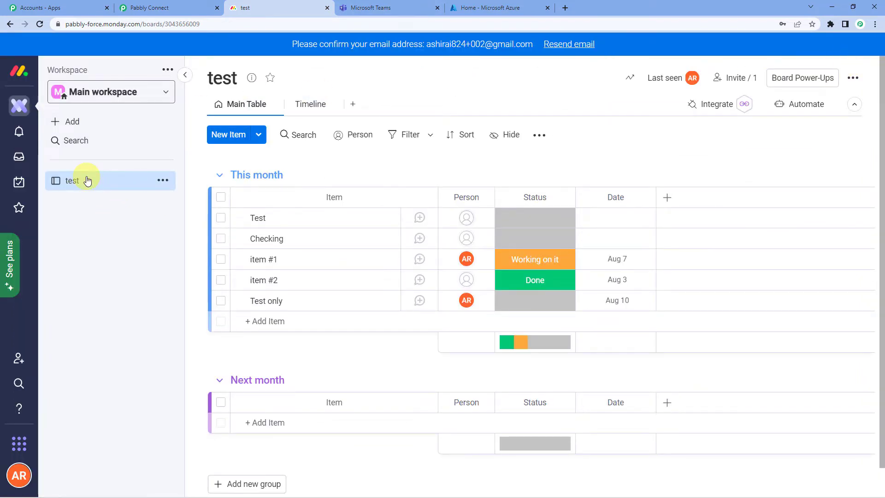
Add an item named "Check SEO Strategy" to the "This month" group of the test board
click(244, 321)
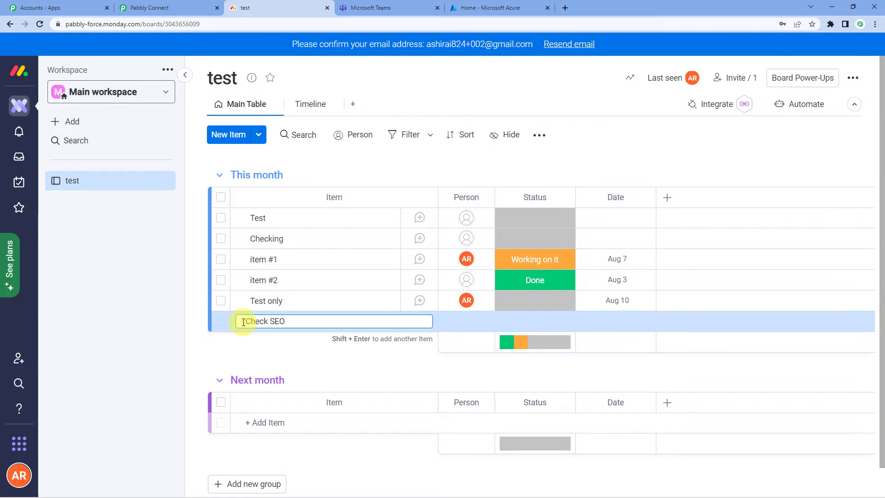
text(rategy)
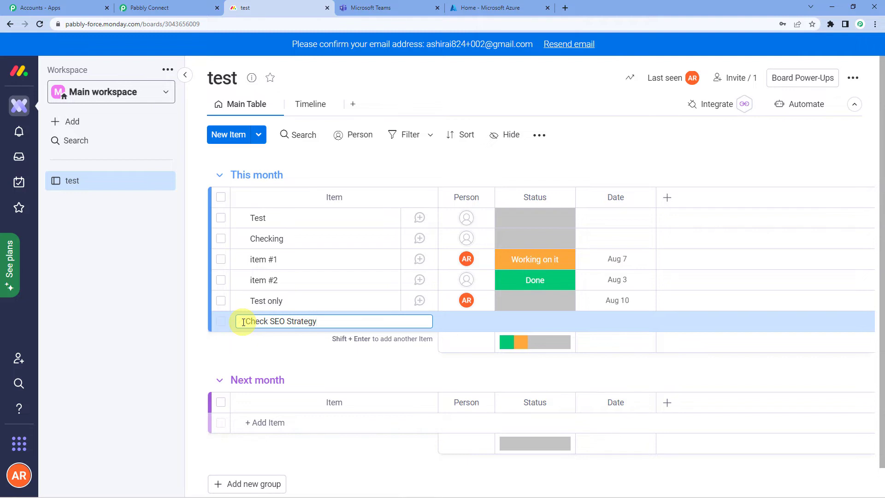
key(Return)
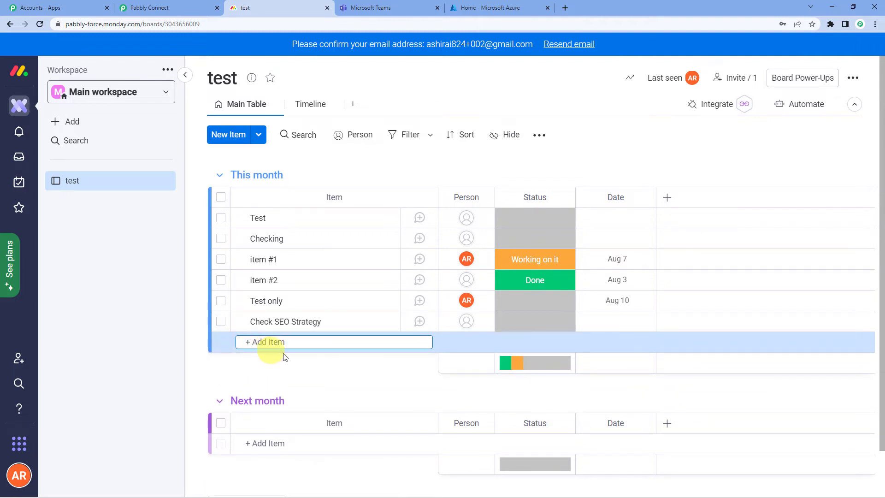
Switch to Pabbly Connect and compare the captured webhook response with the new item's row in monday.com's test board
click(215, 4)
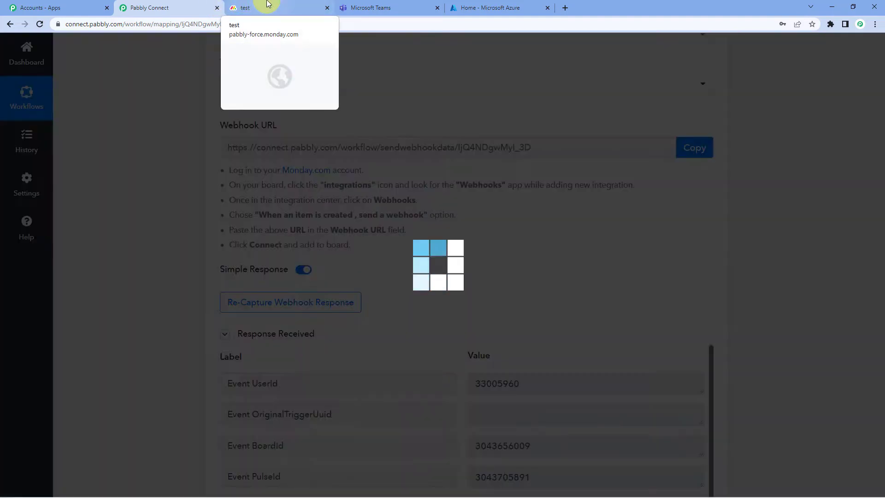
scroll(364, 237, down, 3)
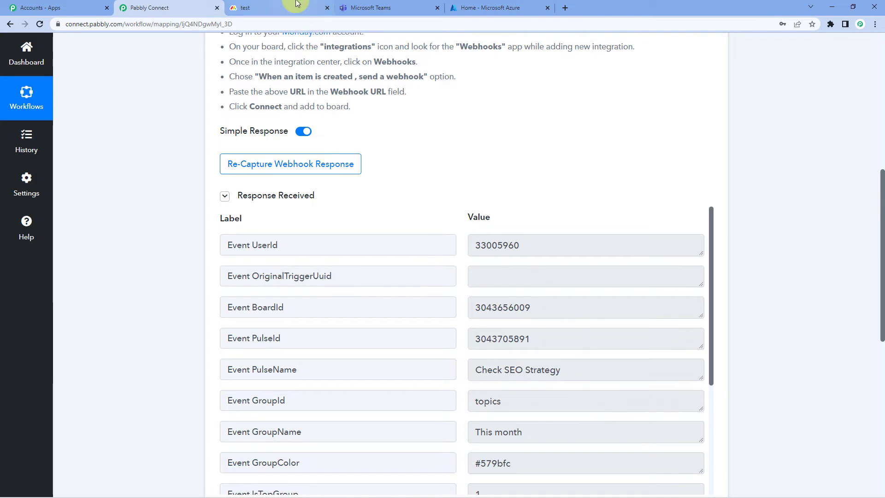
click(277, 7)
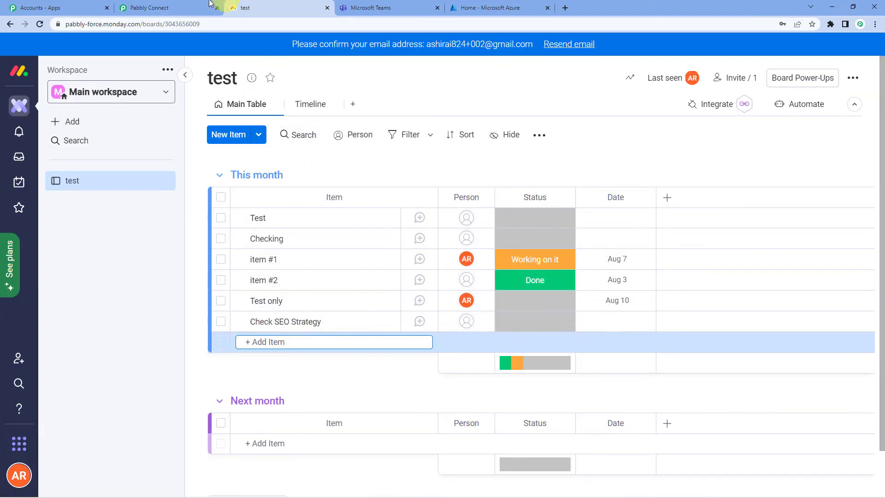
click(153, 7)
scroll(291, 221, down, 3)
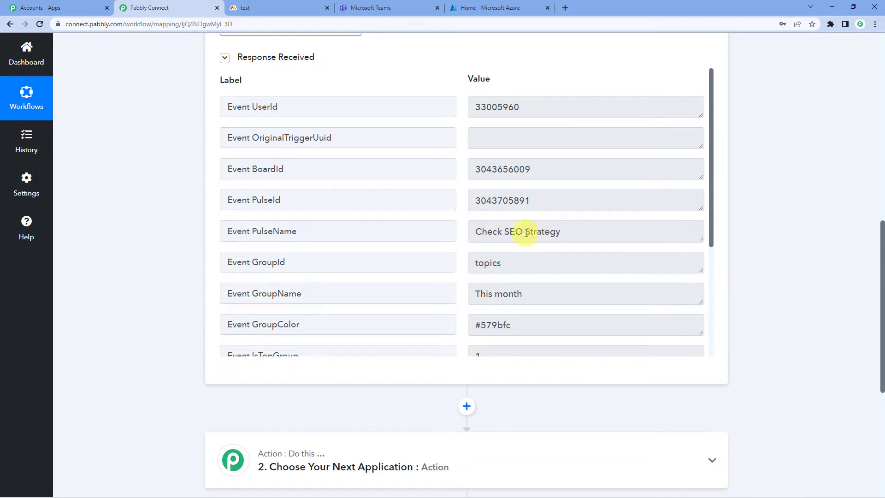
click(258, 8)
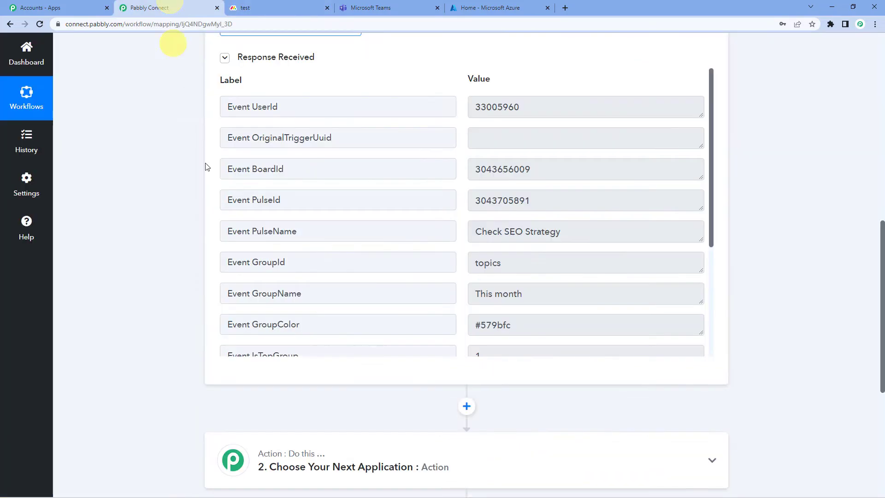
click(168, 8)
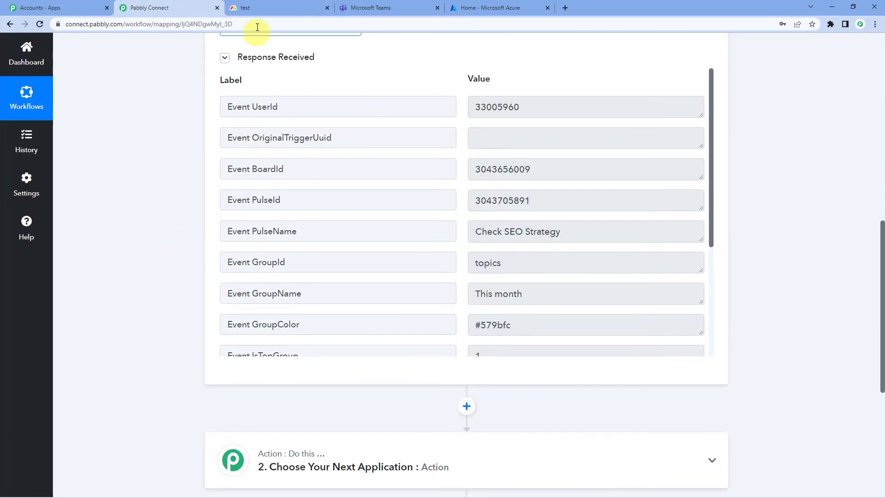
click(259, 7)
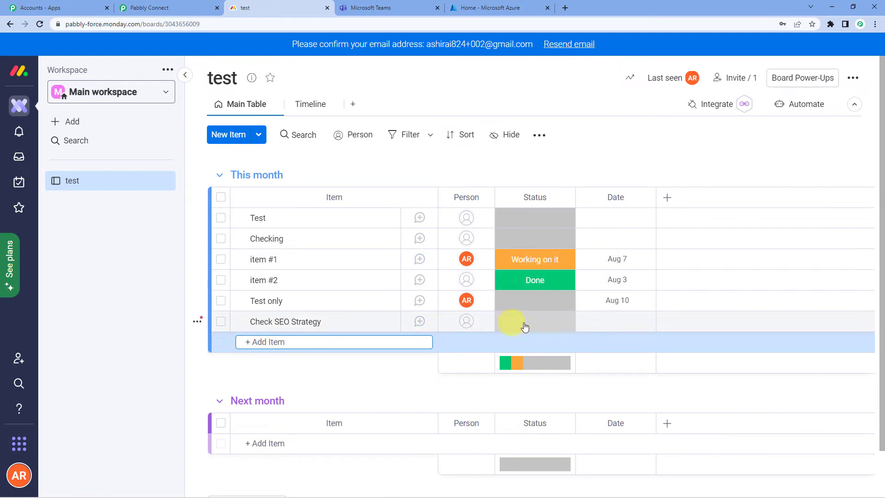
click(157, 8)
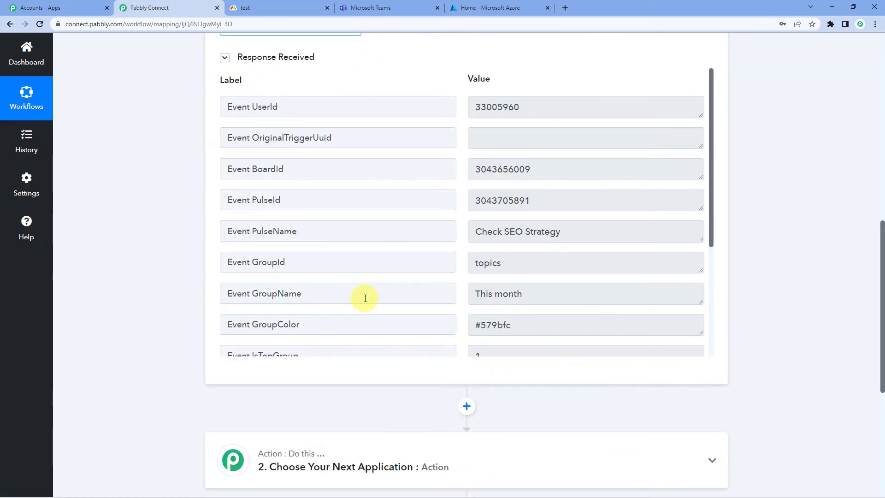
Insert an action step directly after the Monday.com trigger and choose Delay as its app
scroll(369, 300, down, 2)
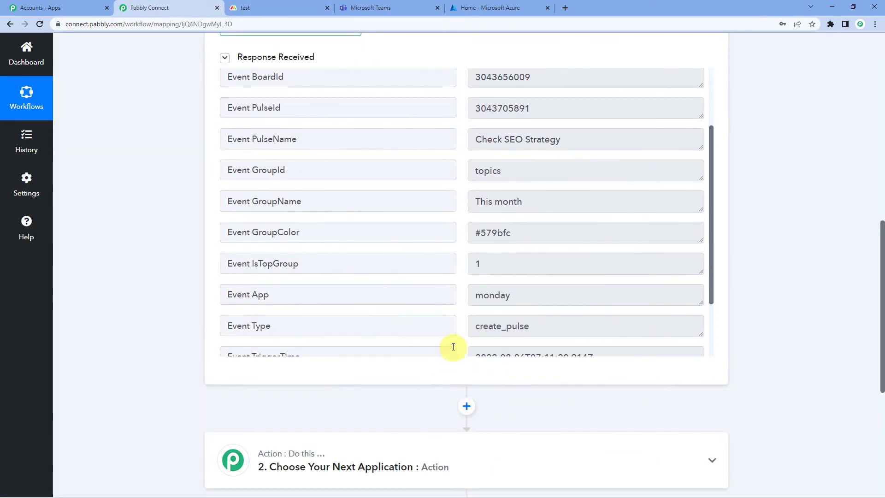
scroll(452, 348, down, 2)
scroll(404, 375, down, 2)
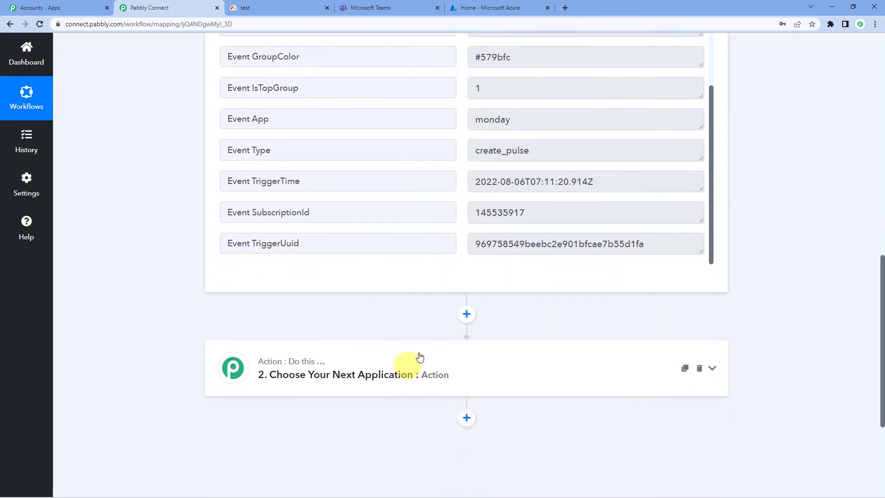
click(465, 314)
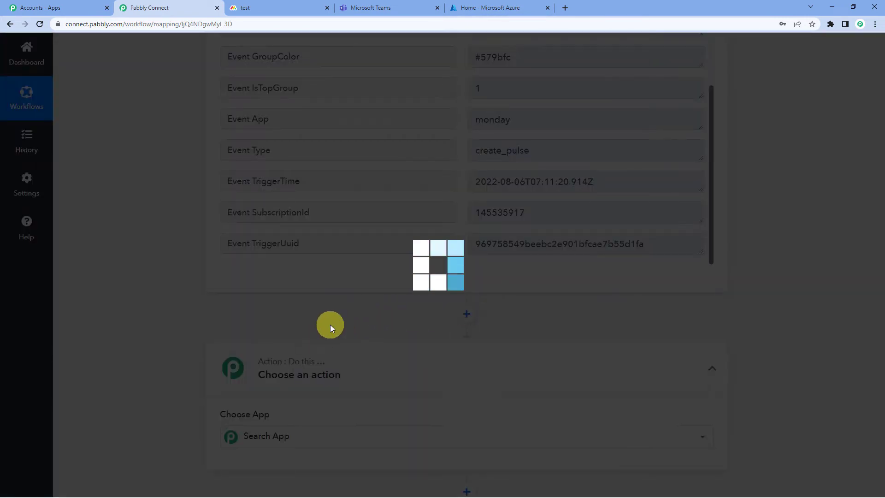
scroll(292, 371, down, 3)
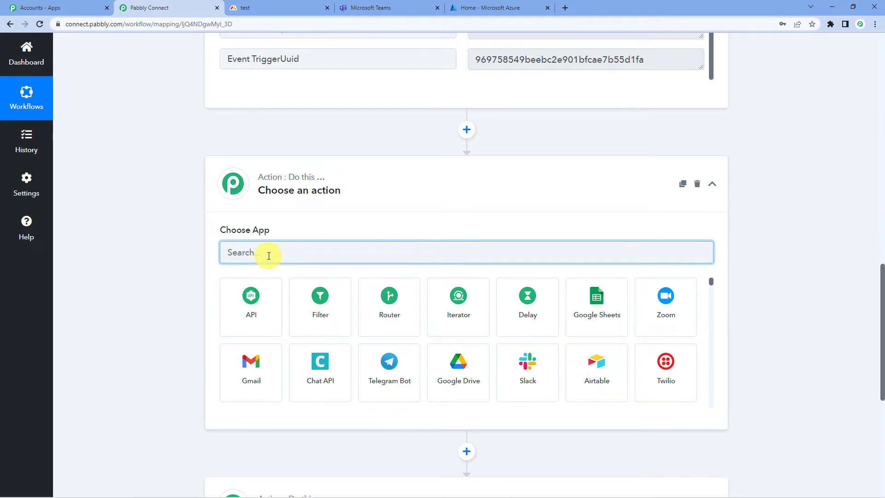
text(delay)
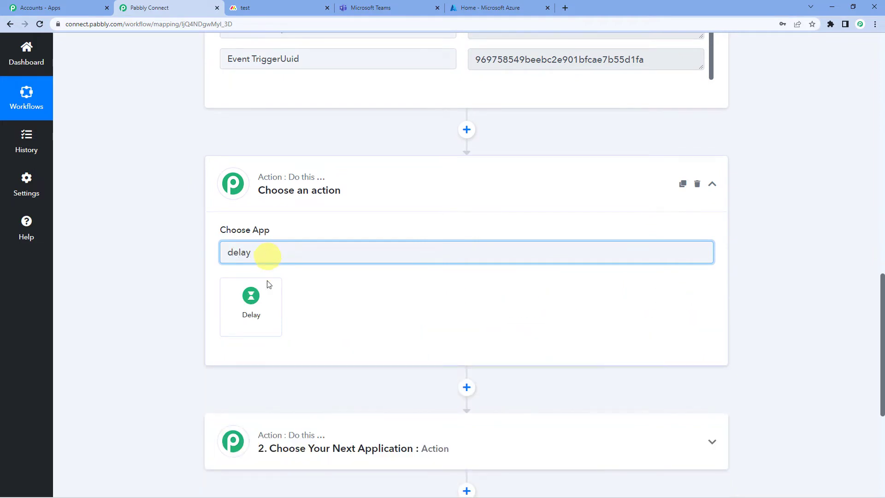
click(267, 295)
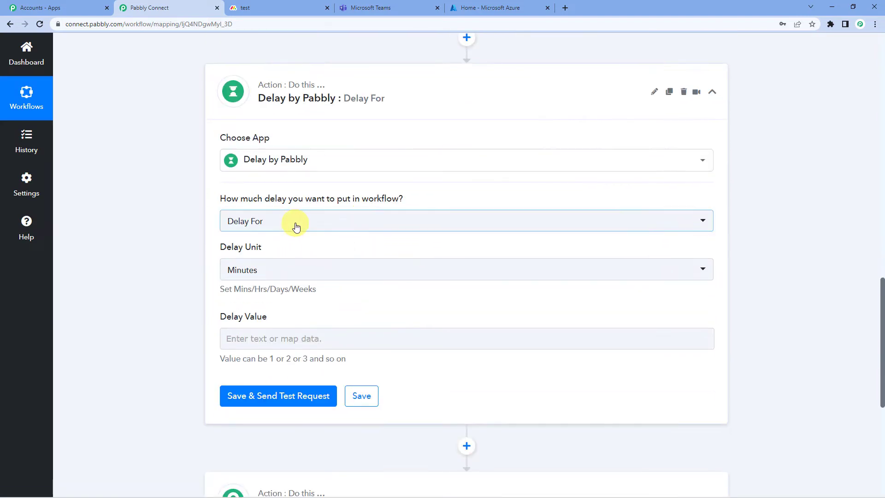
Configure the delay step as "Delay For" with the unit Minutes and a delay value of 2
click(296, 223)
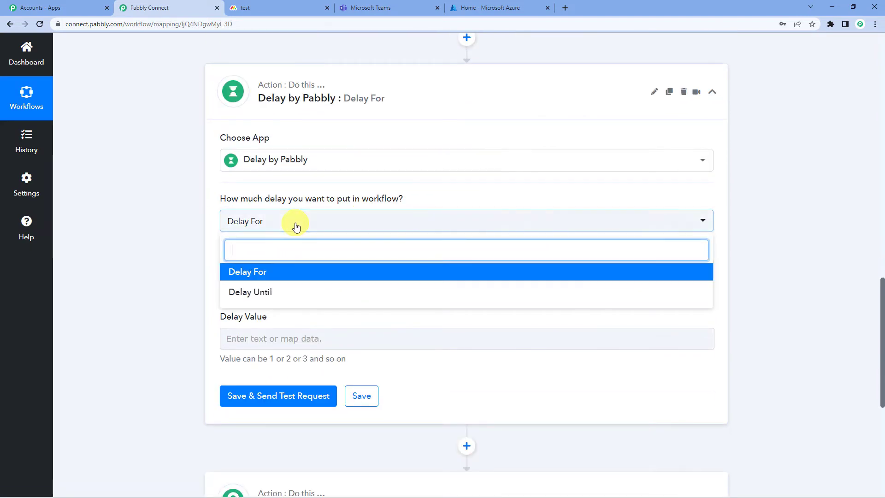
click(271, 275)
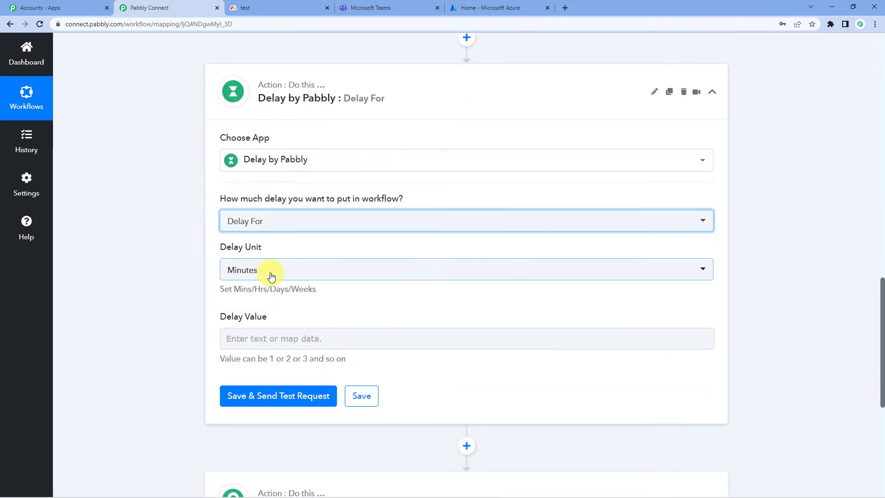
click(268, 273)
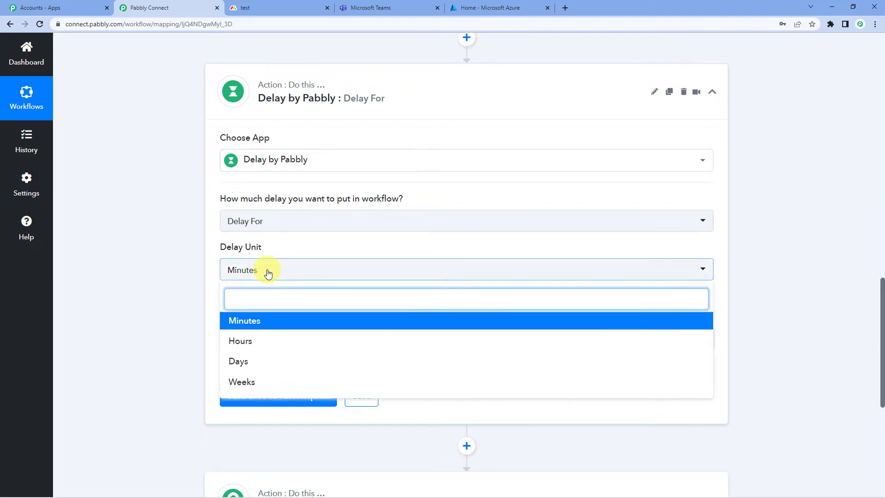
click(249, 321)
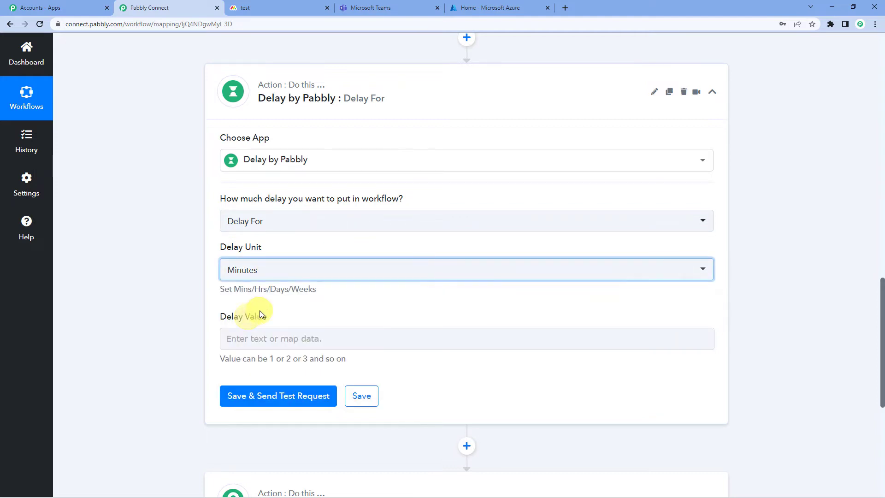
click(260, 340)
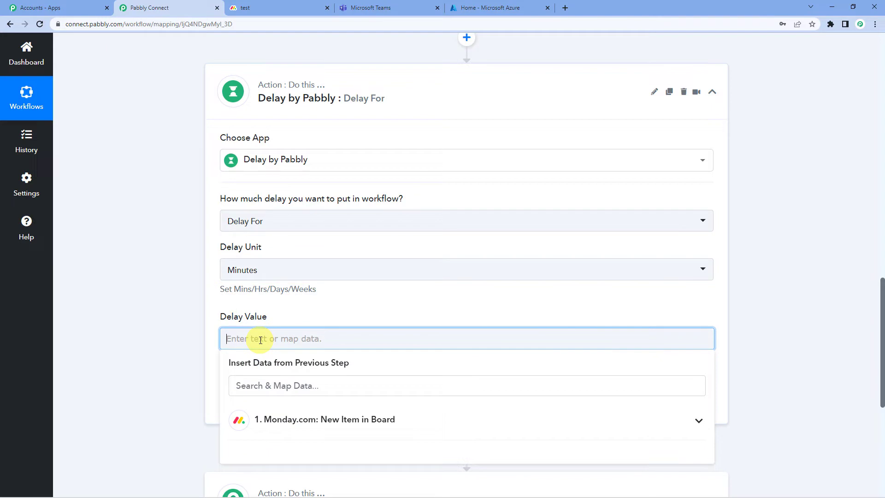
text(2)
Check the item's row in monday.com's test board, return to Pabbly Connect, and save the delay step with a test request
click(279, 10)
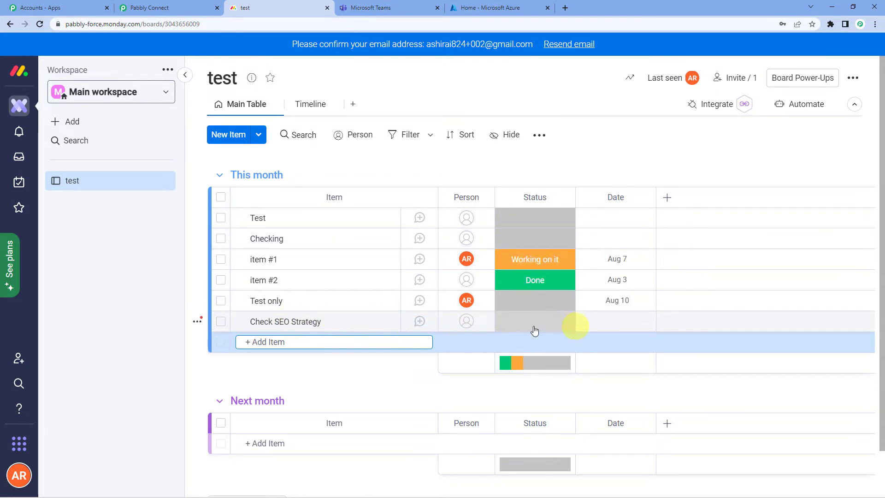
click(173, 8)
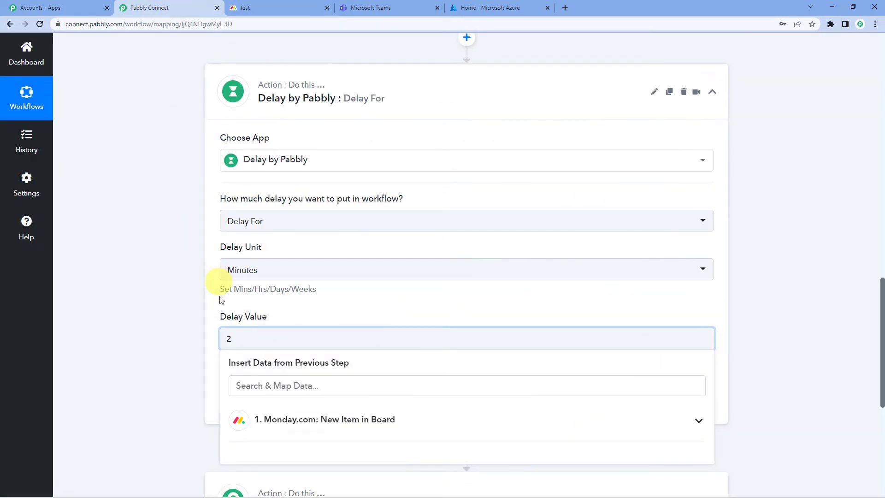
click(286, 319)
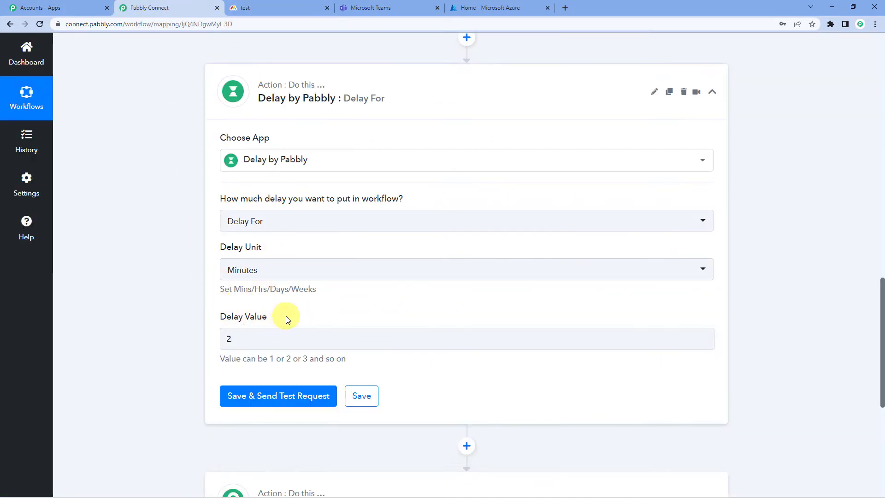
scroll(295, 318, down, 2)
click(278, 312)
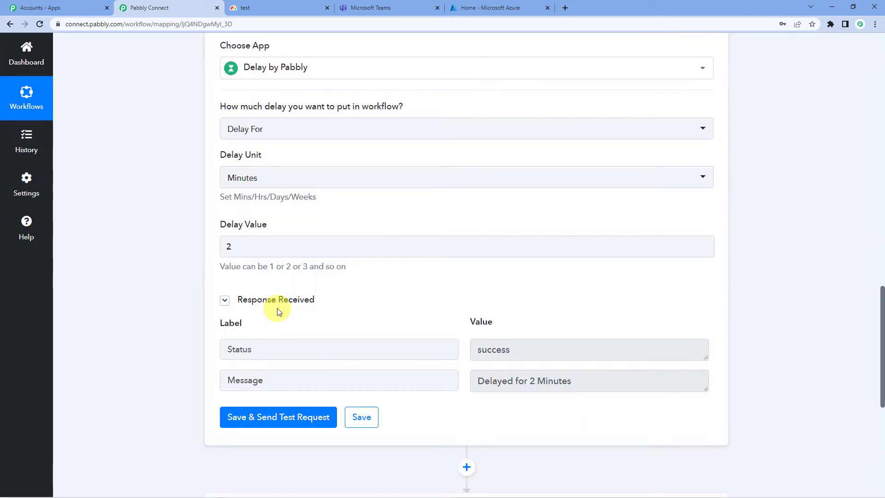
scroll(539, 346, down, 1)
scroll(533, 345, down, 1)
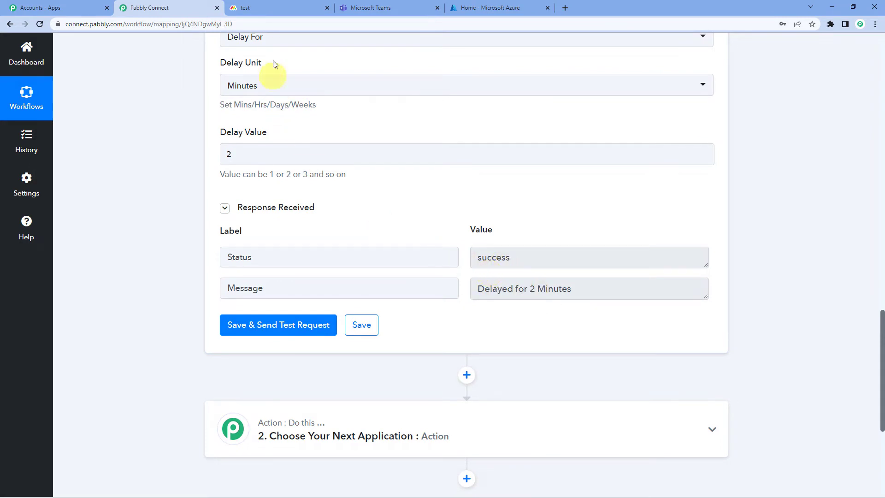
In monday.com's test board, assign the suggested person to the "Check SEO Strategy" item and set its date to August 8, 2022
click(283, 7)
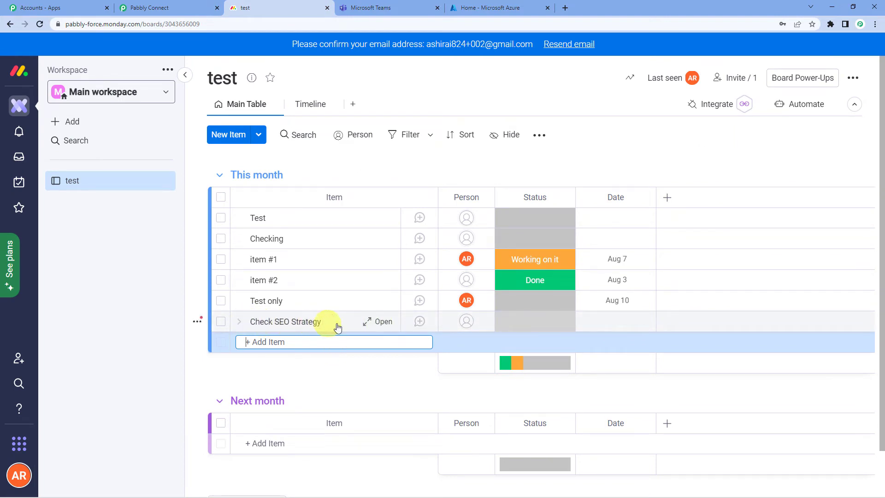
click(446, 322)
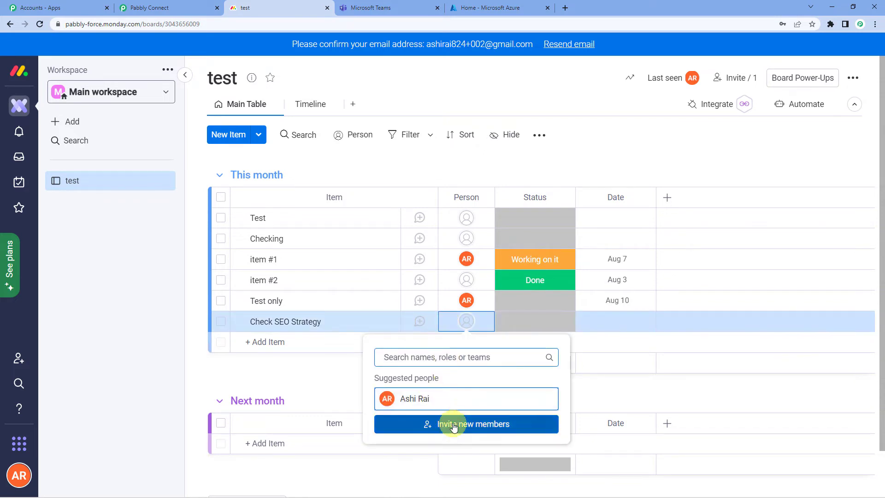
click(444, 398)
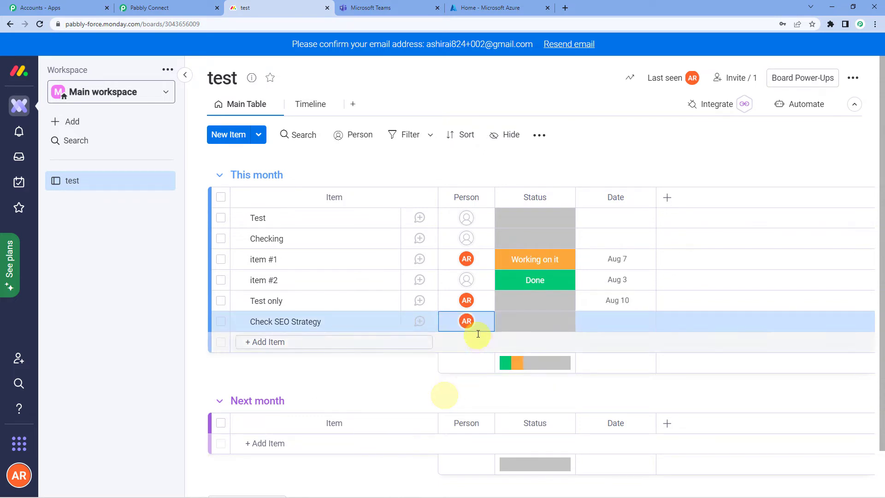
click(610, 323)
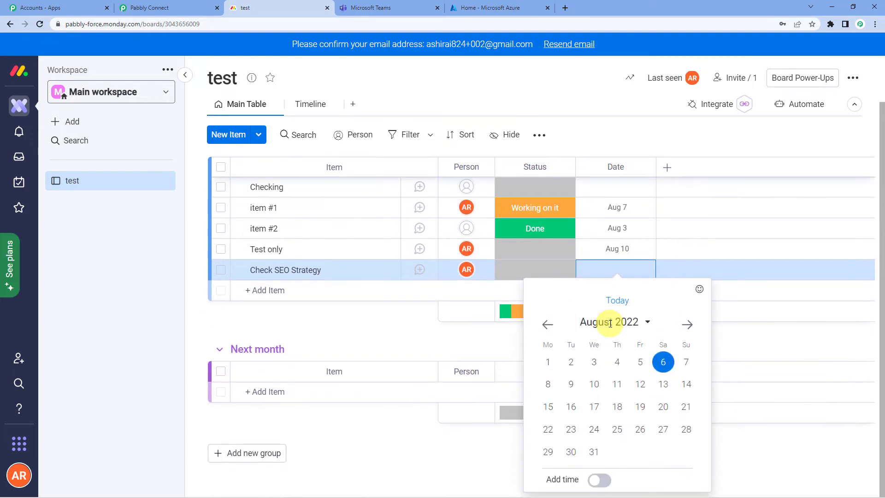
click(550, 385)
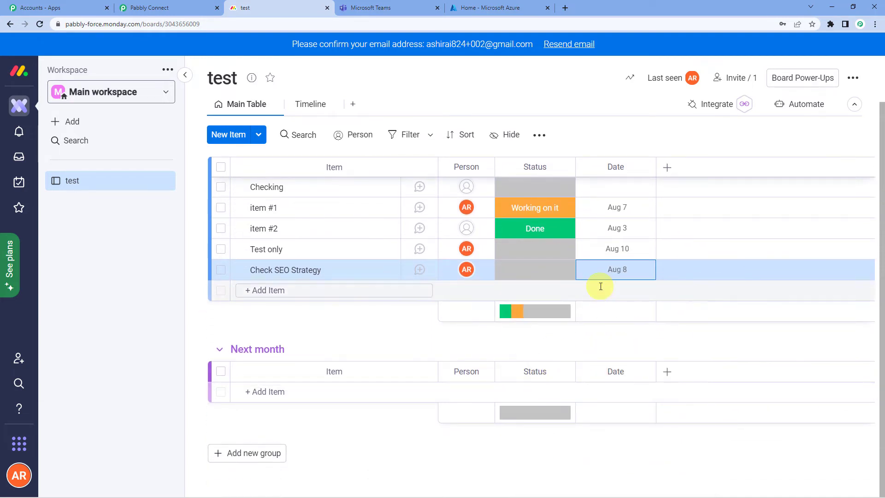
Switch back to Pabbly Connect and choose Monday.com as the app for the action step following the delay
click(196, 6)
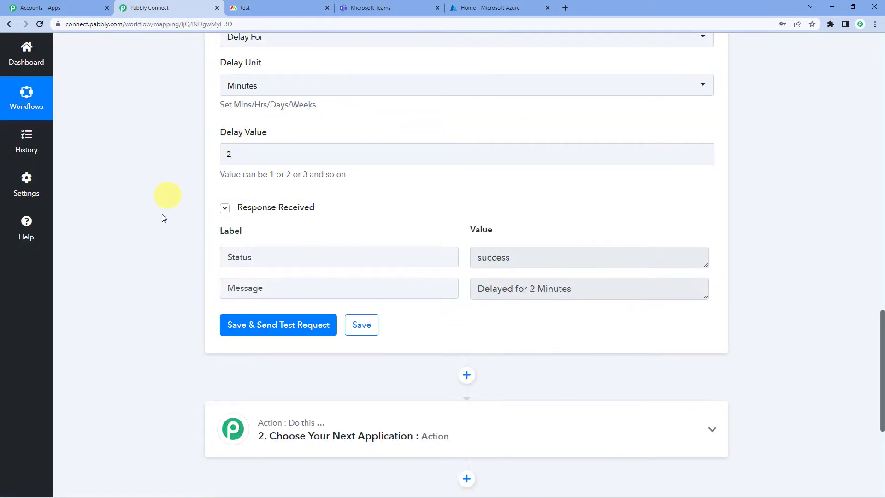
scroll(159, 237, down, 3)
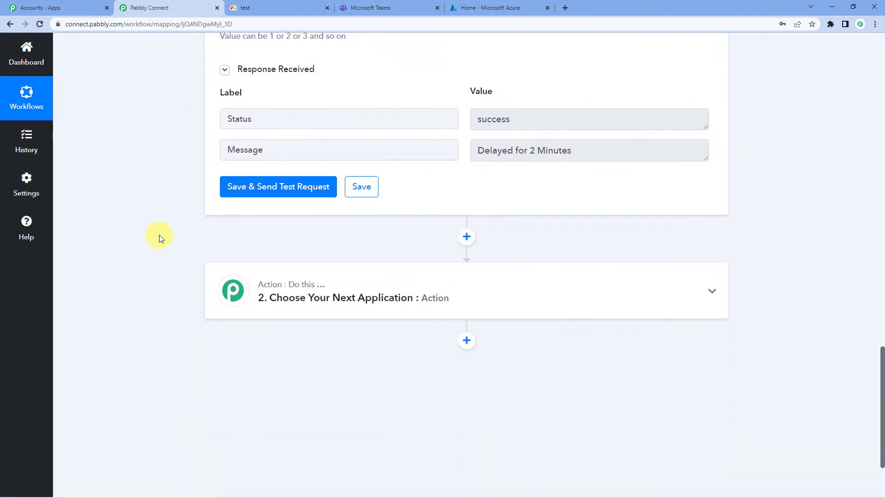
click(369, 294)
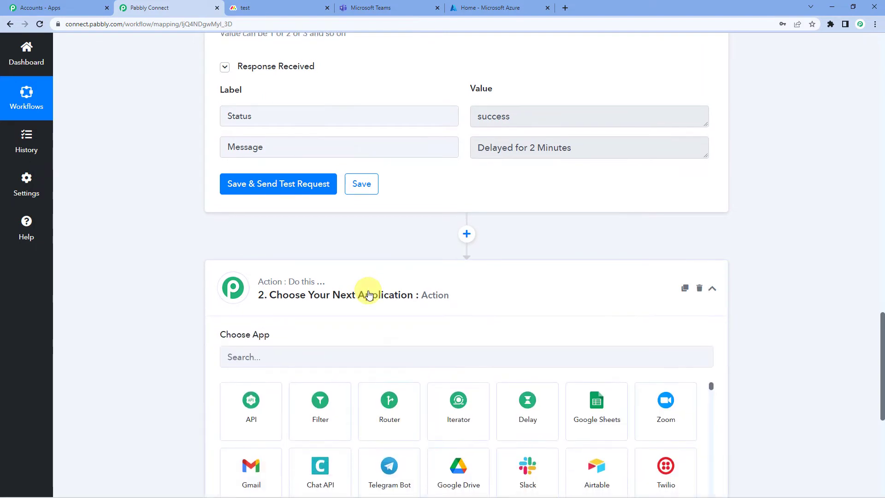
scroll(329, 262, down, 2)
click(316, 263)
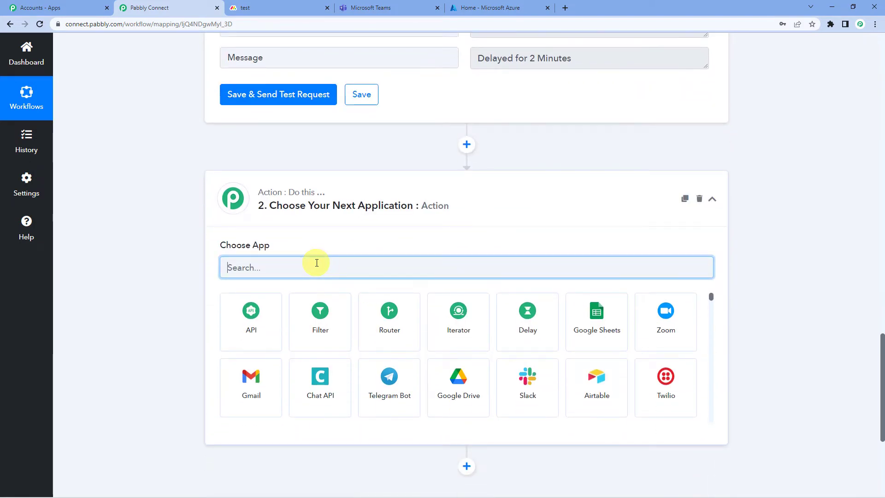
text(monday)
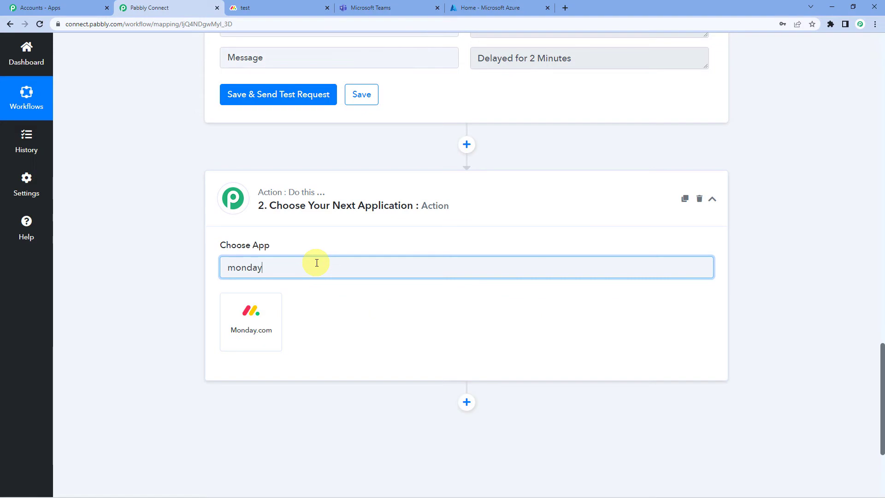
click(250, 317)
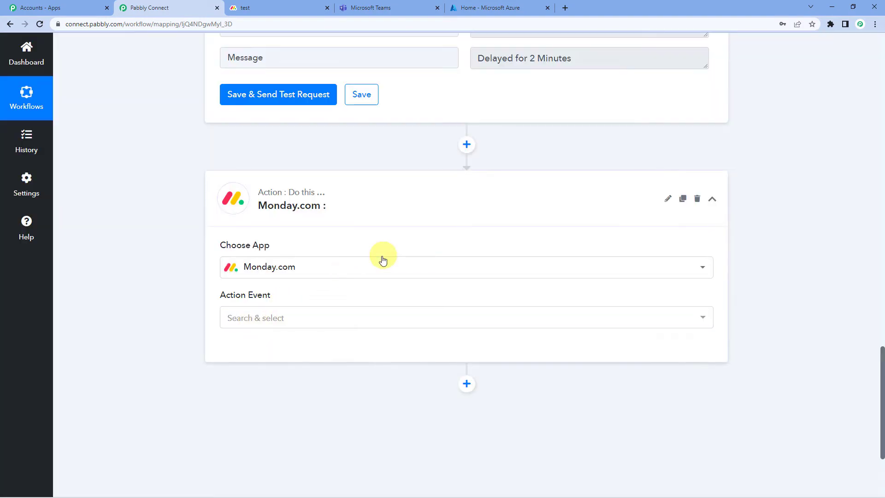
Set the action event of the new Monday.com step to Get an Item
scroll(332, 263, down, 1)
click(282, 270)
scroll(307, 201, down, 6)
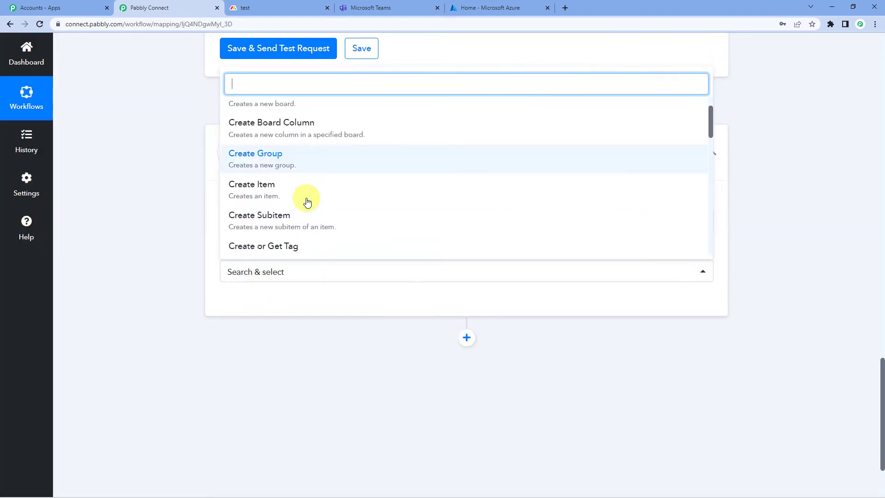
scroll(306, 201, down, 4)
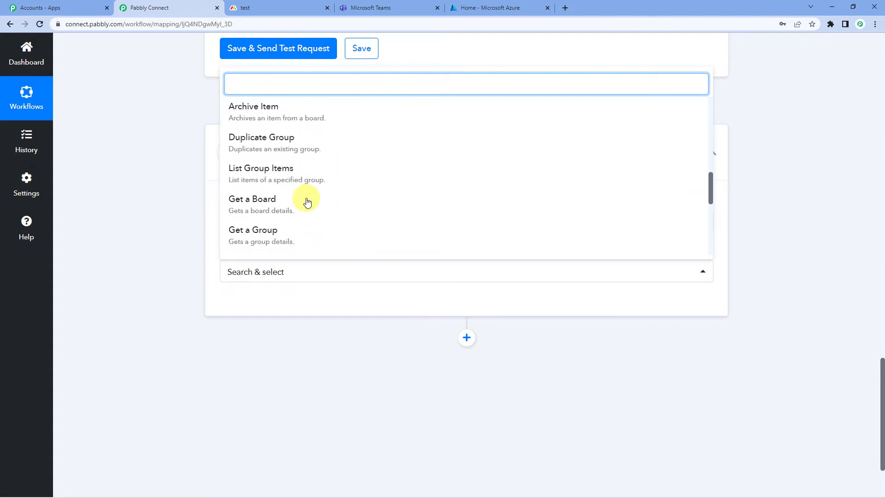
scroll(255, 206, down, 2)
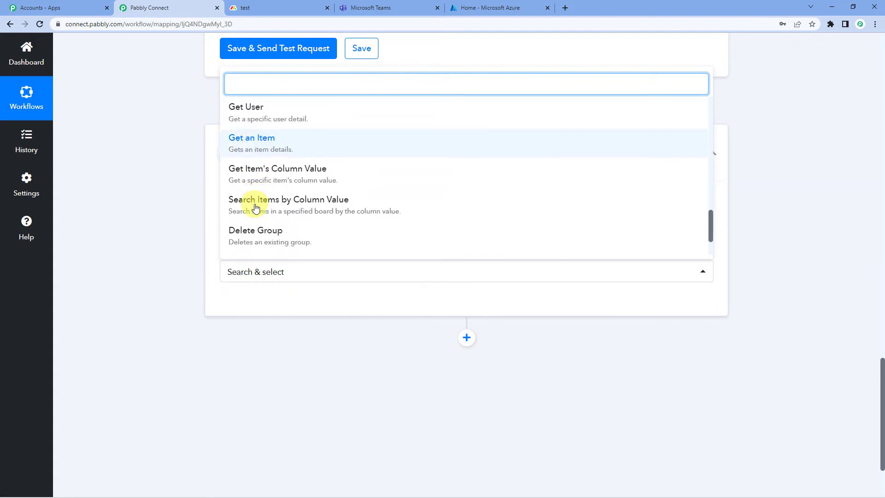
click(266, 150)
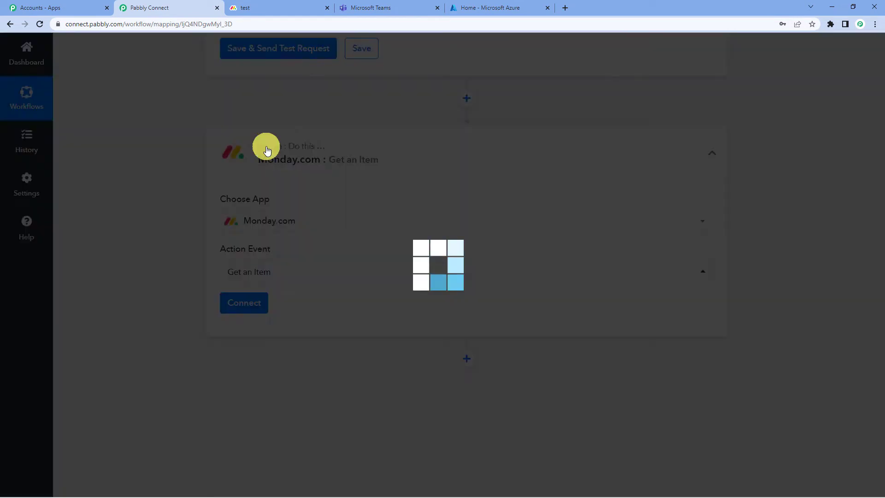
Check the "Check SEO Strategy" row in monday.com, then start adding a new Monday.com connection for the Get an Item step in Pabbly Connect
click(256, 8)
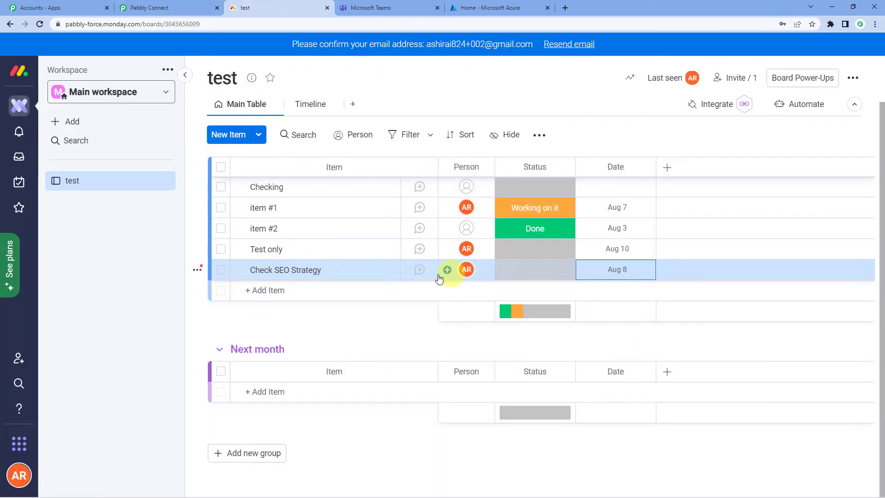
click(159, 7)
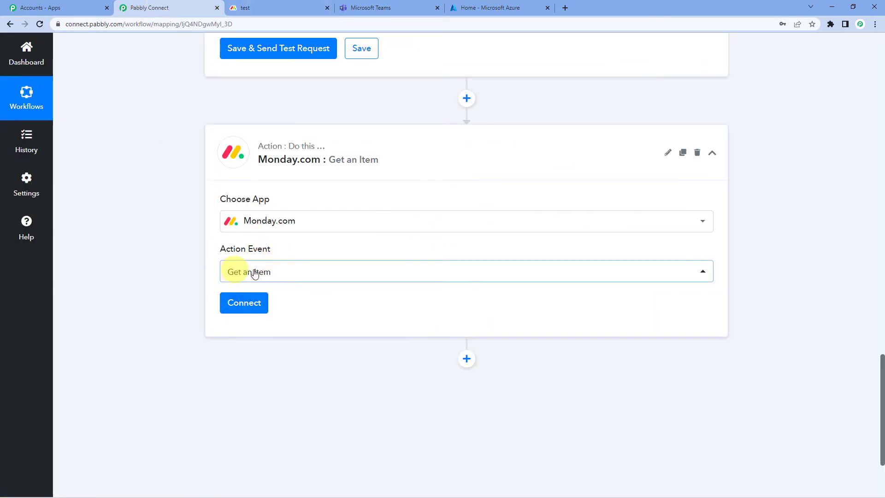
click(244, 304)
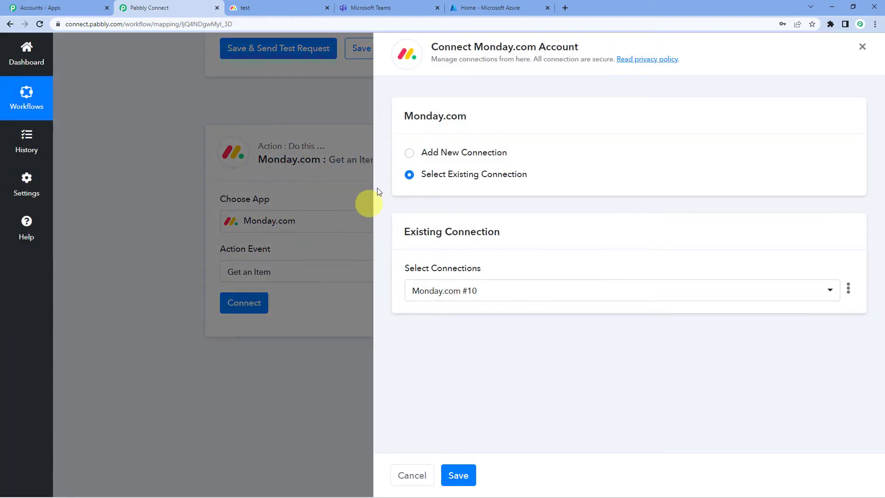
click(408, 154)
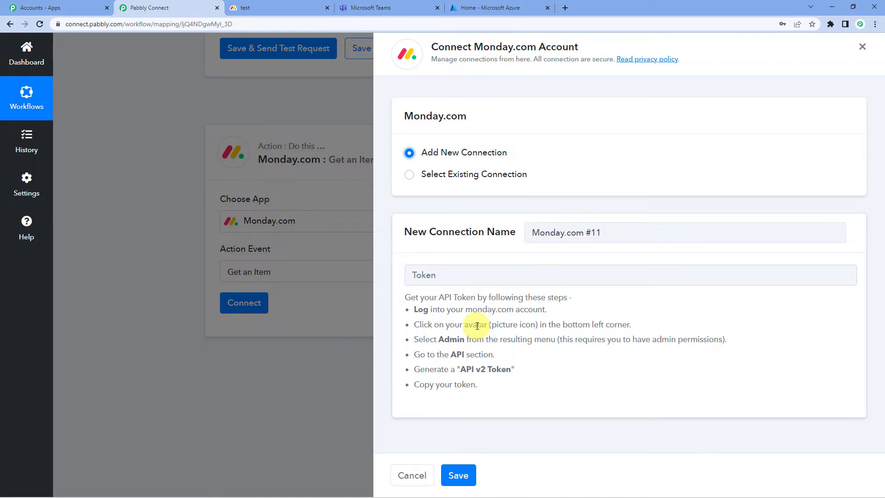
drag(436, 309, 547, 309)
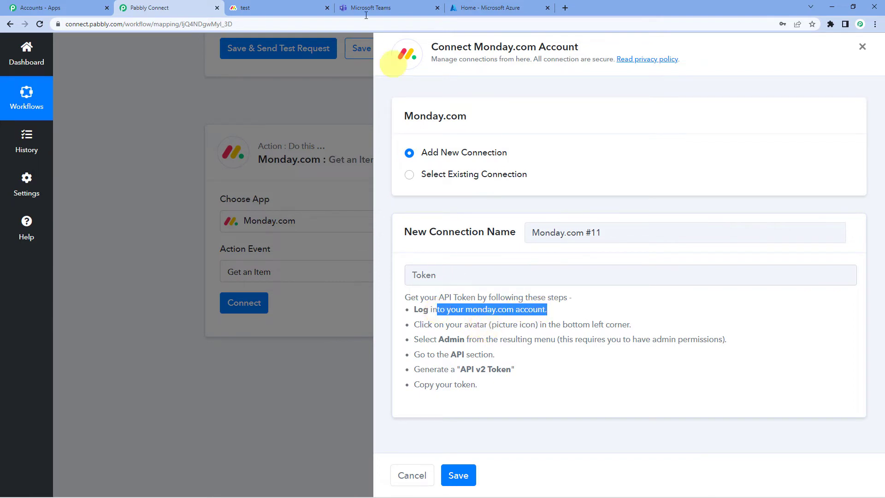
click(470, 340)
In monday.com's admin API settings, regenerate the personal API v2 token and copy it
click(283, 6)
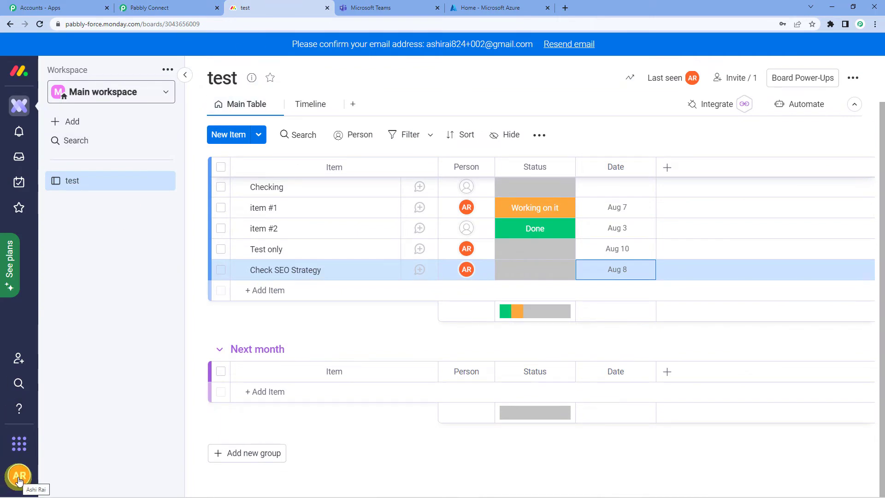
click(16, 480)
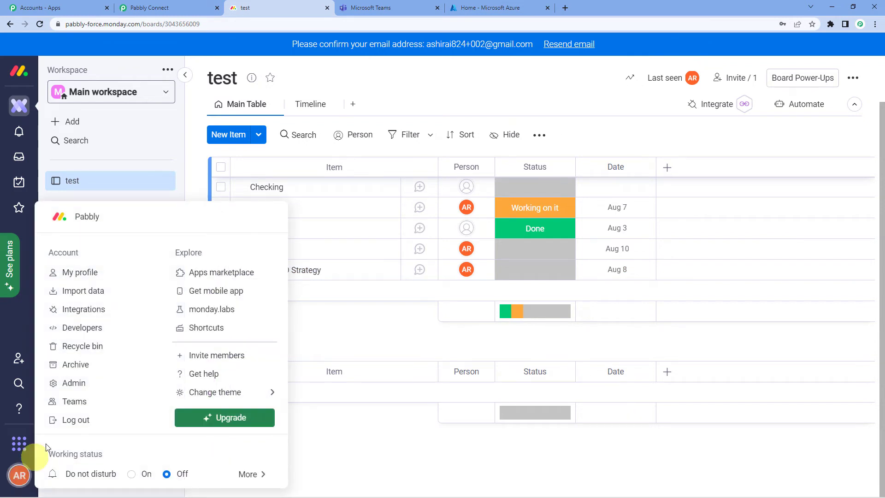
click(70, 386)
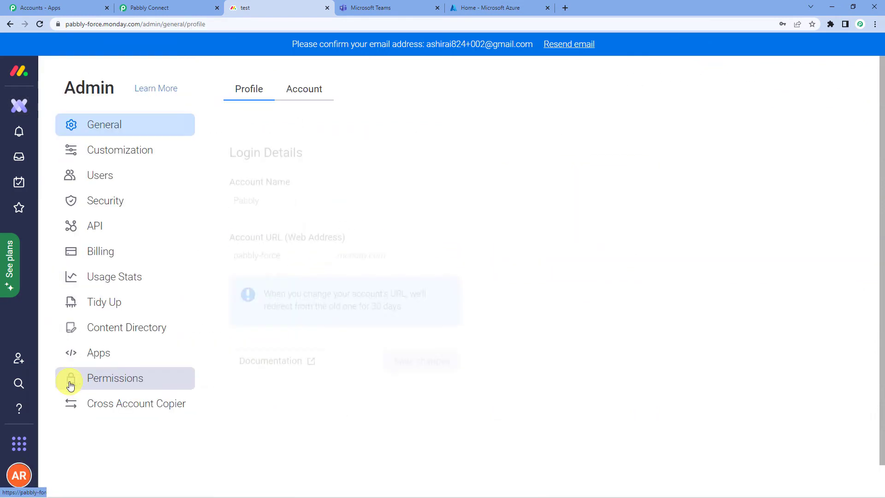
click(92, 231)
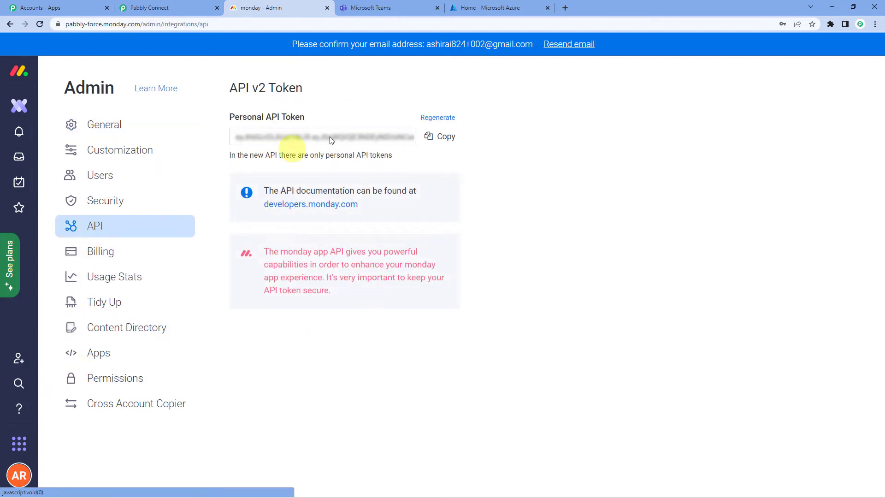
click(438, 118)
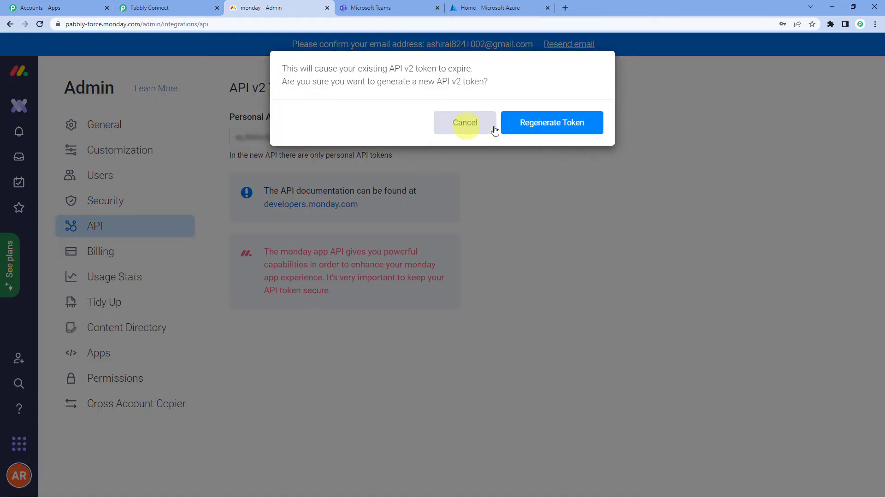
click(529, 128)
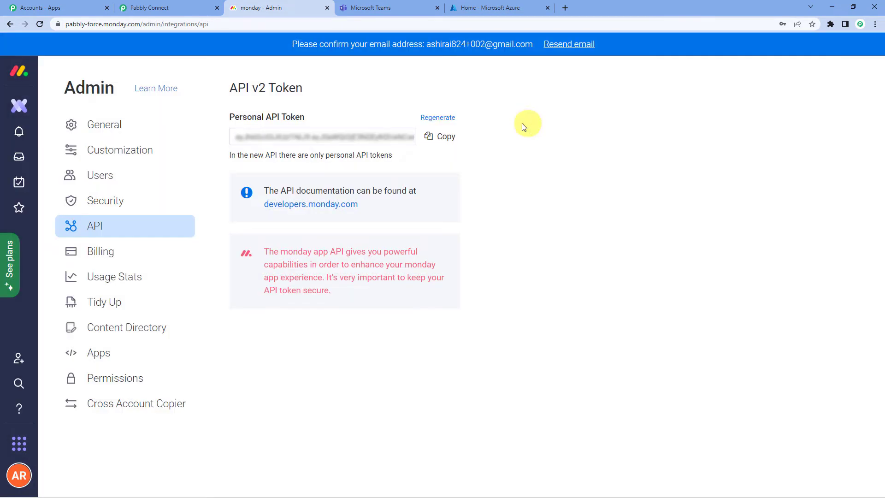
click(444, 138)
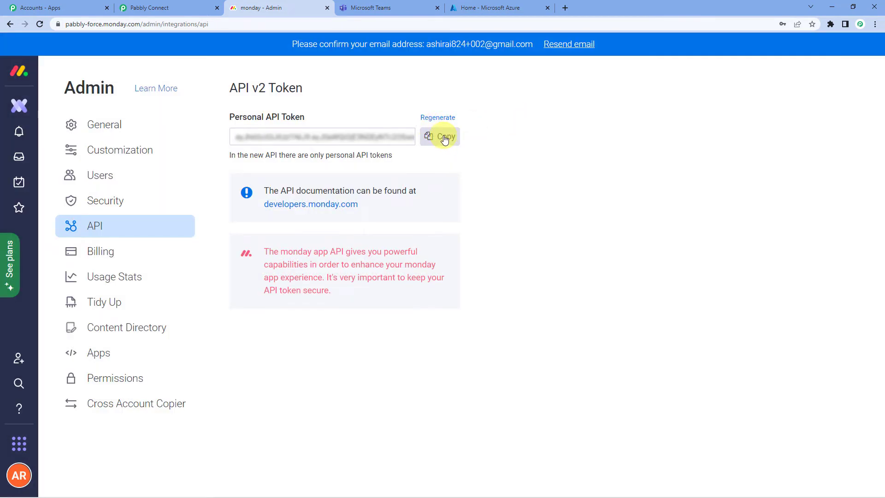
Return to Pabbly Connect, paste the API token into the new Monday.com connection, and save it
click(187, 6)
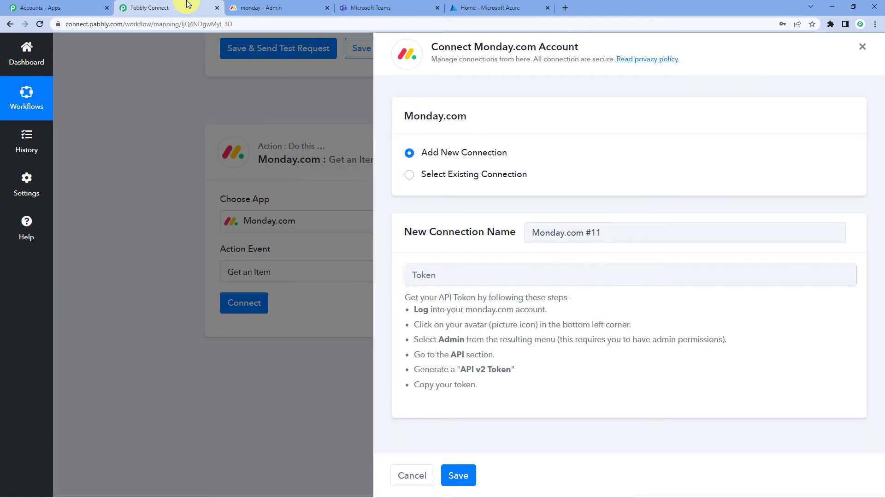
click(460, 278)
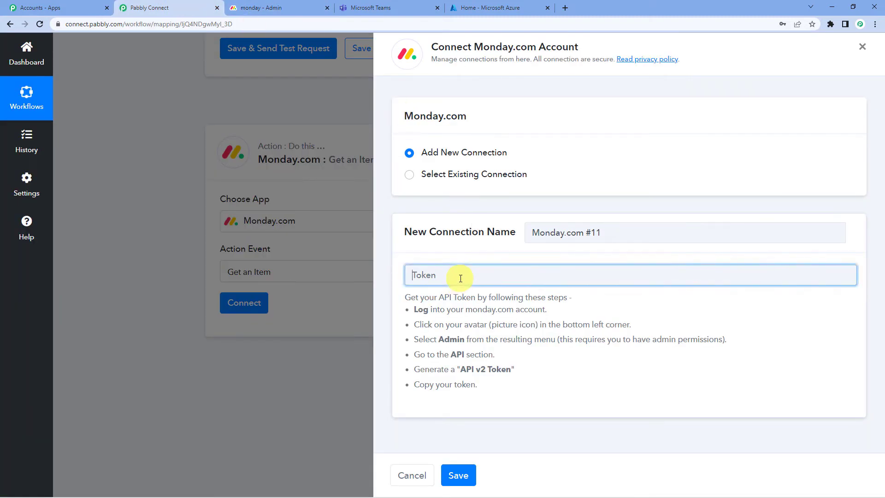
key(ctrl+v)
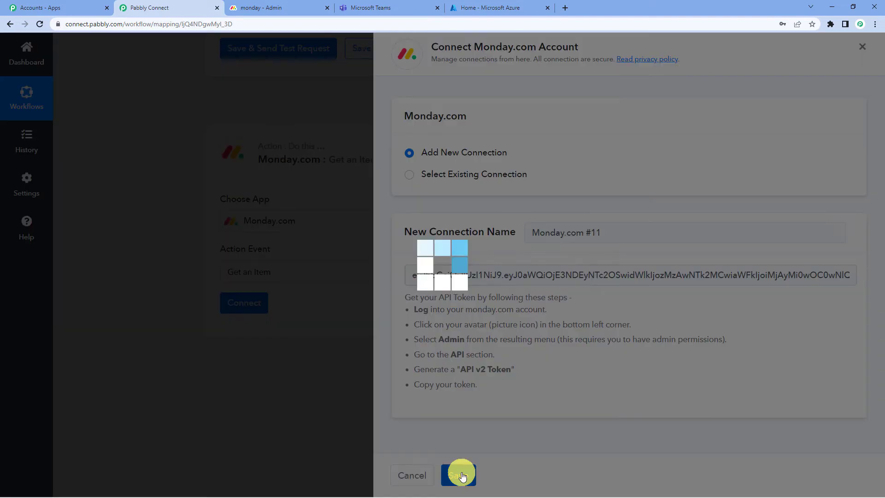
click(458, 475)
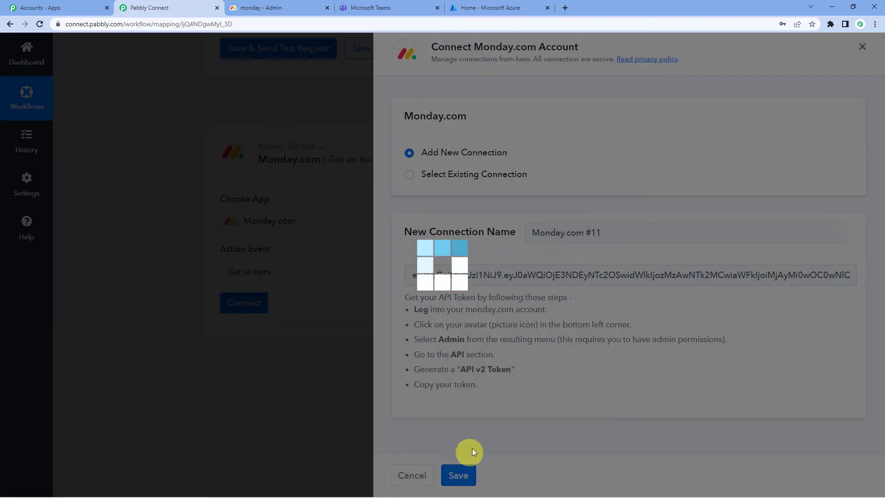
Select test as the board for the Get an Item step
scroll(350, 248, down, 2)
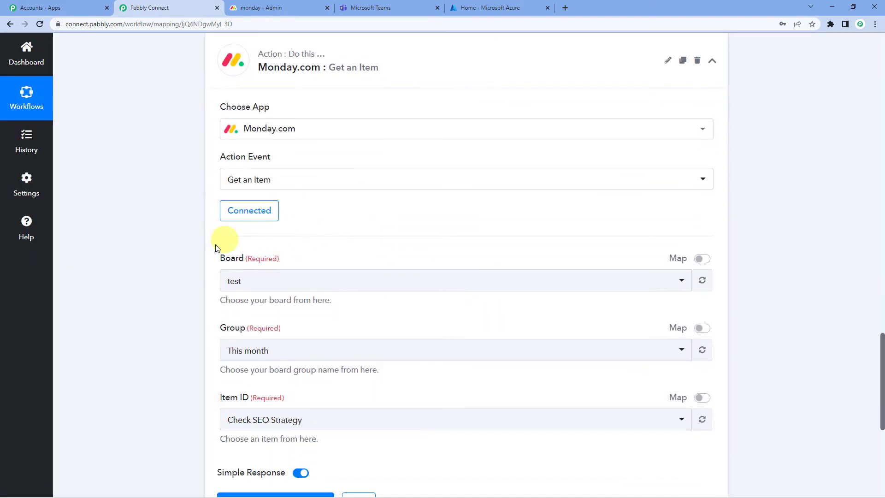
click(296, 355)
click(310, 325)
scroll(305, 304, down, 1)
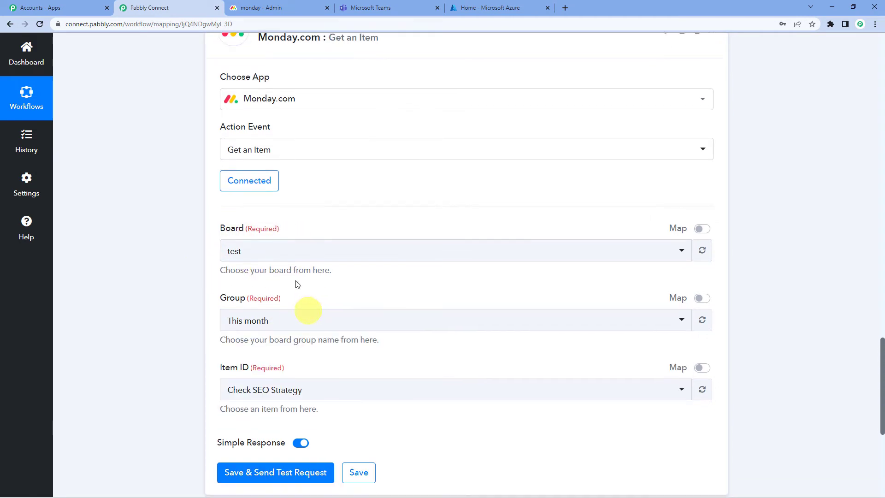
click(270, 236)
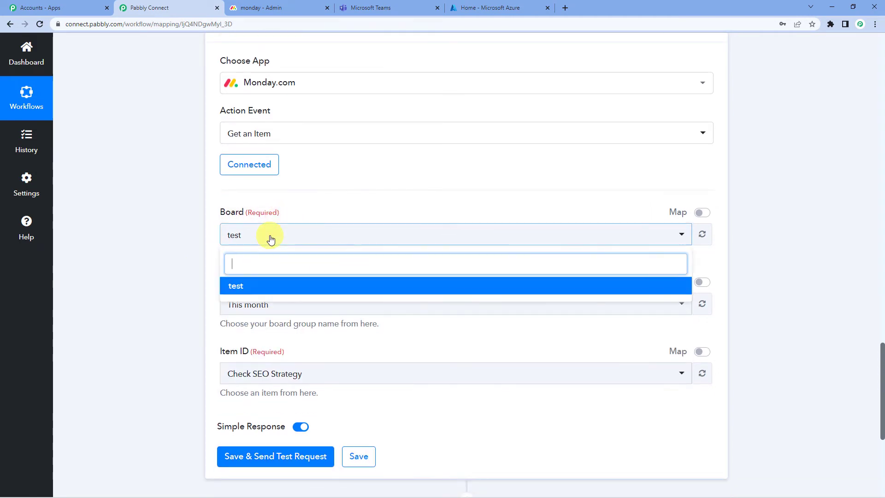
click(266, 289)
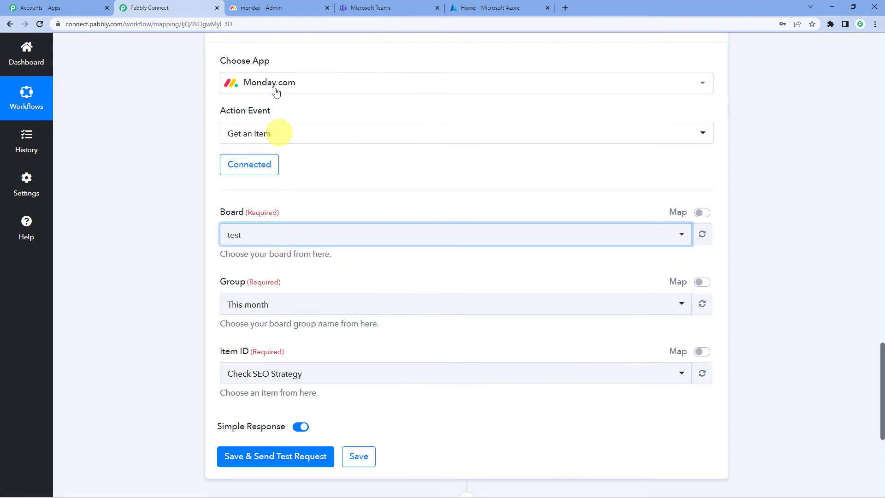
Check the test board's groups and items in monday.com, then return to Pabbly Connect and review the board selection
click(286, 6)
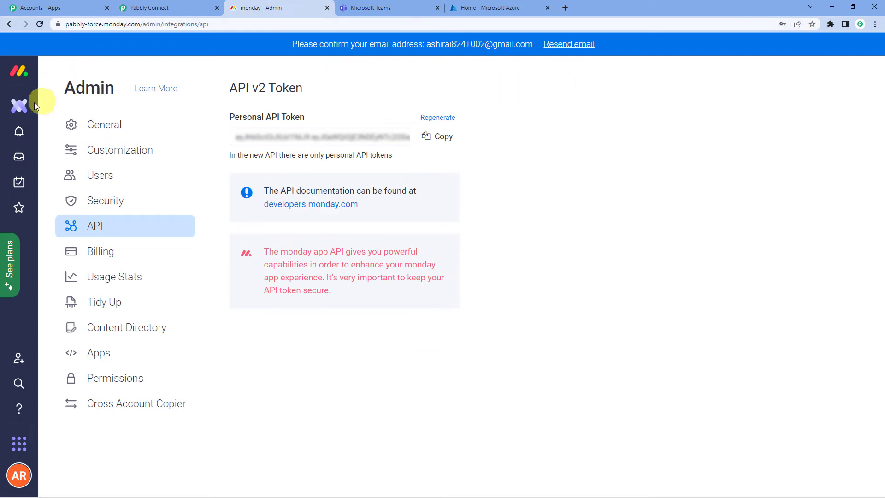
click(21, 104)
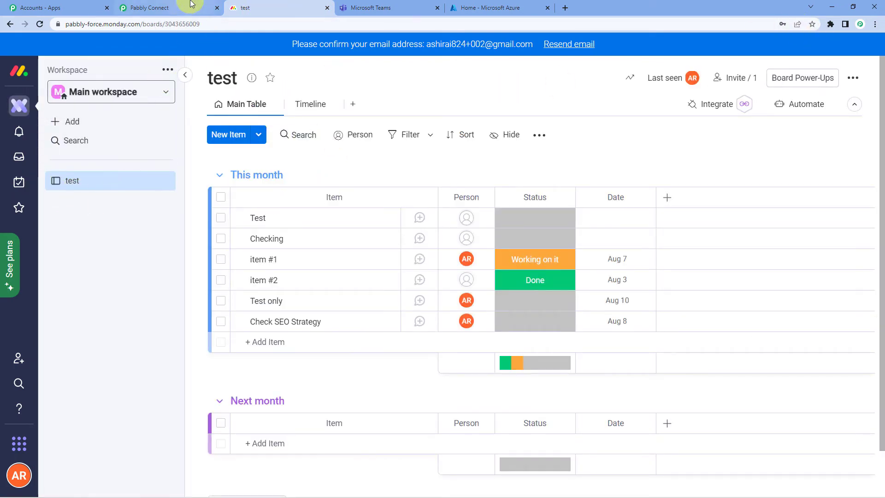
click(166, 8)
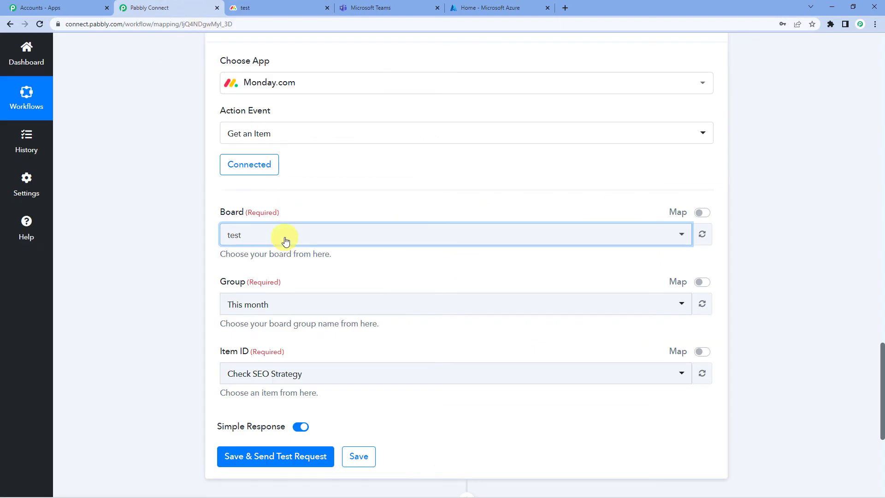
click(285, 241)
click(296, 212)
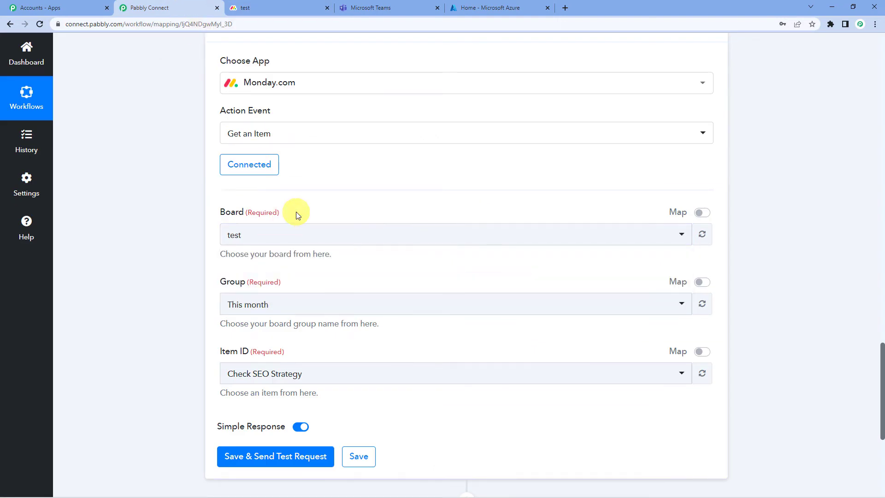
Check the test board's groups in monday.com, return to Pabbly Connect, and select This month as the Get an Item step's group
scroll(290, 233, down, 2)
click(276, 218)
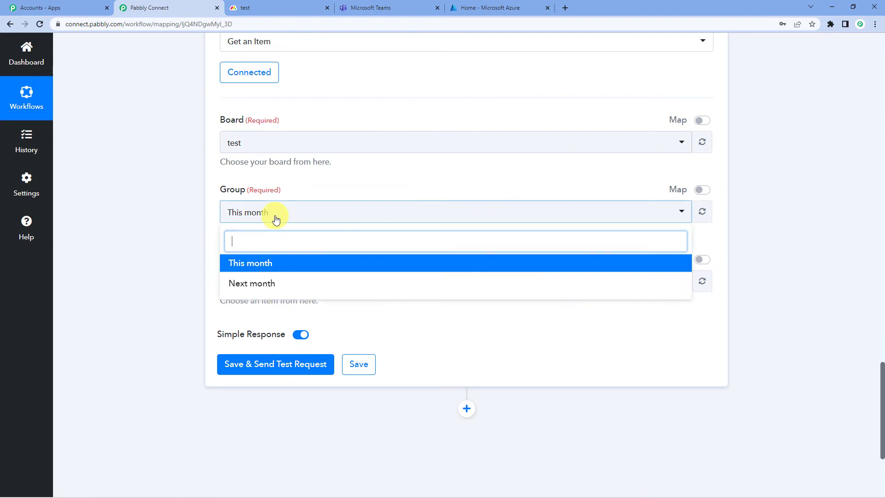
click(304, 193)
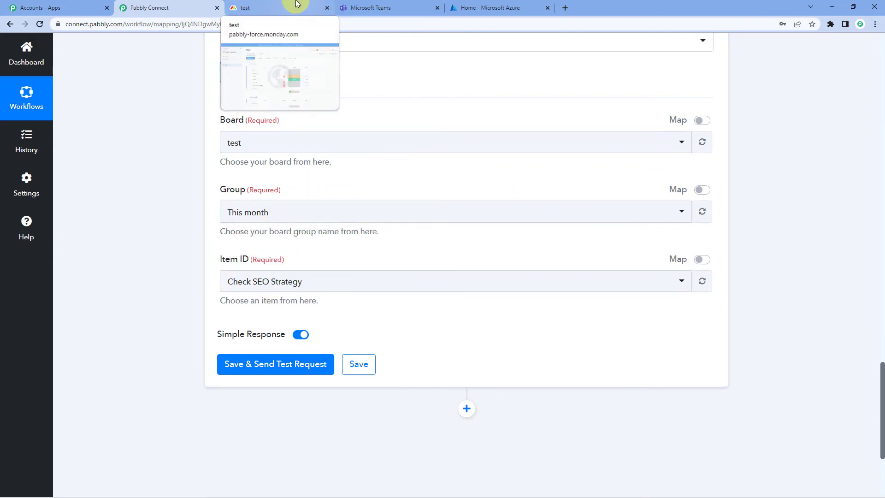
click(296, 4)
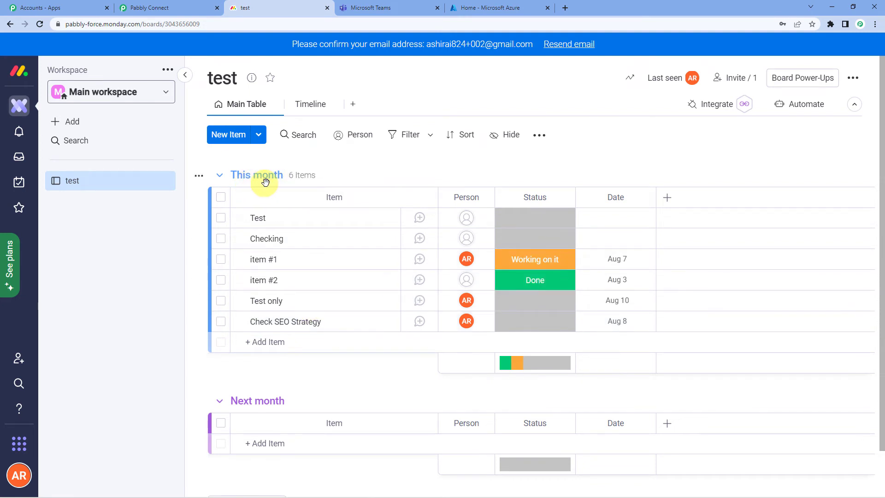
click(190, 8)
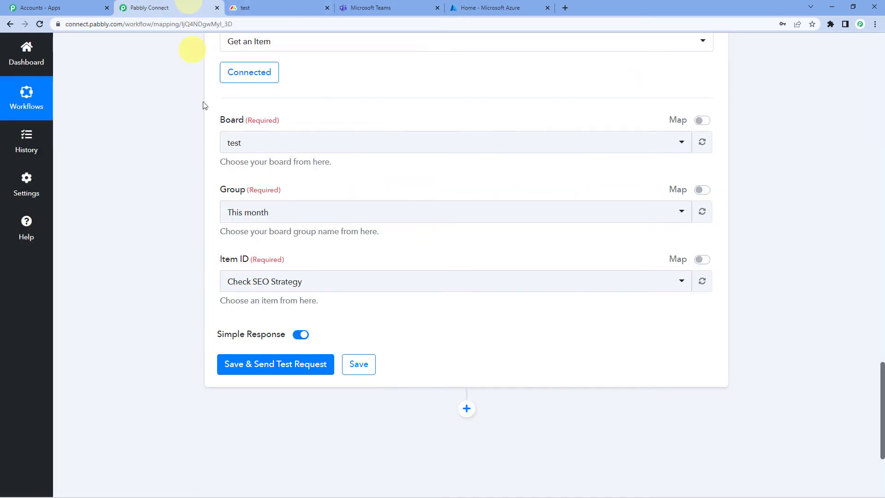
click(271, 211)
click(257, 263)
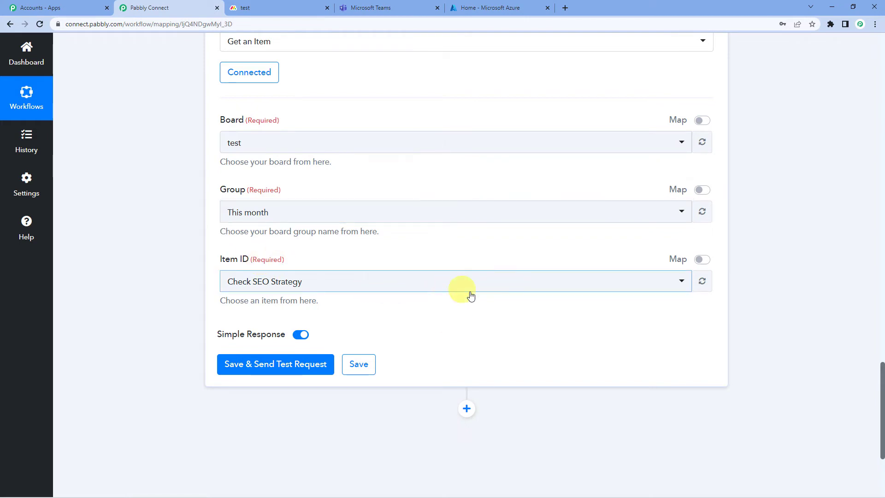
Enable mapping for the Item ID, clear its fixed value, and expand the Monday.com New Item in Board data
click(700, 262)
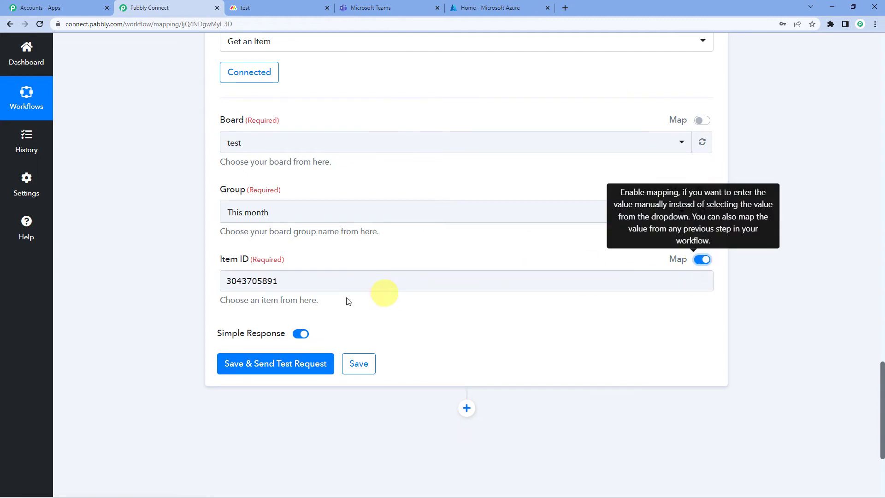
drag(316, 279, 206, 278)
key(BackSpace)
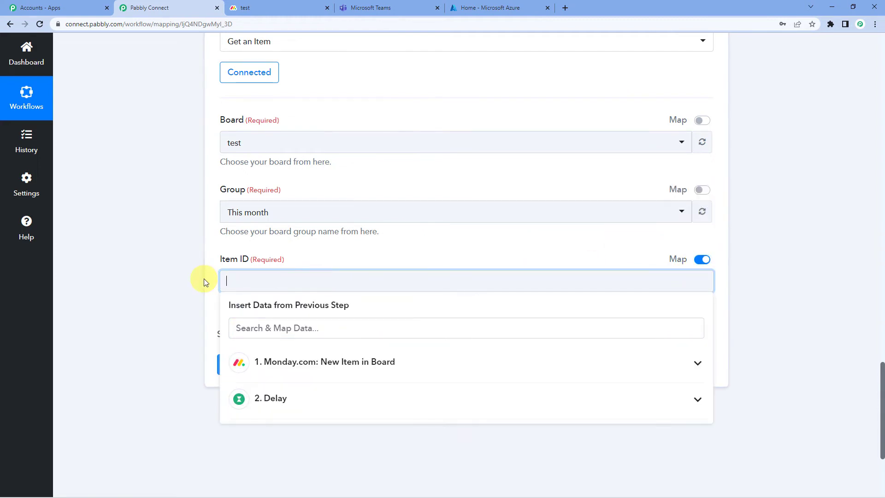
scroll(307, 360, down, 1)
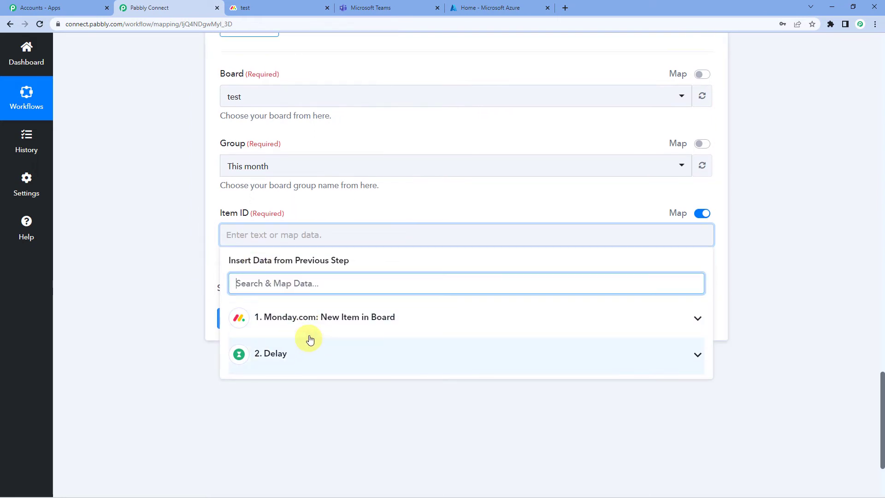
click(312, 324)
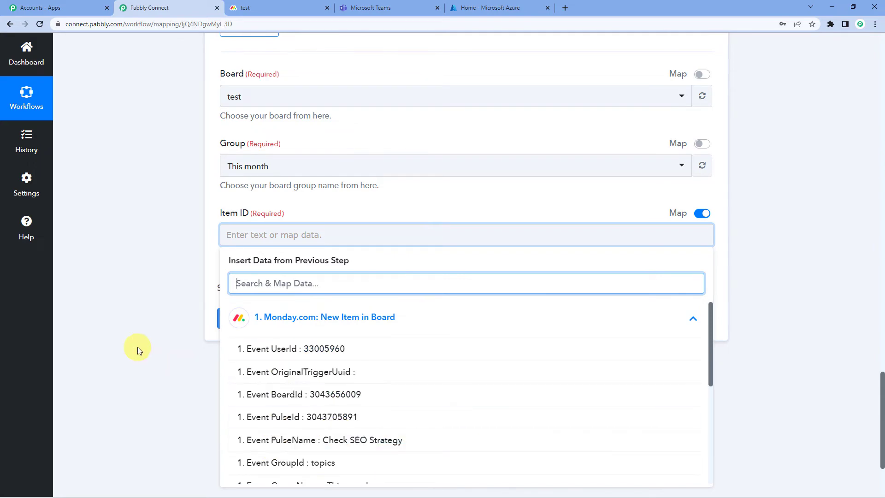
Review the New Item in Board trigger's received response, examining its board, pulse and group fields
scroll(137, 347, up, 20)
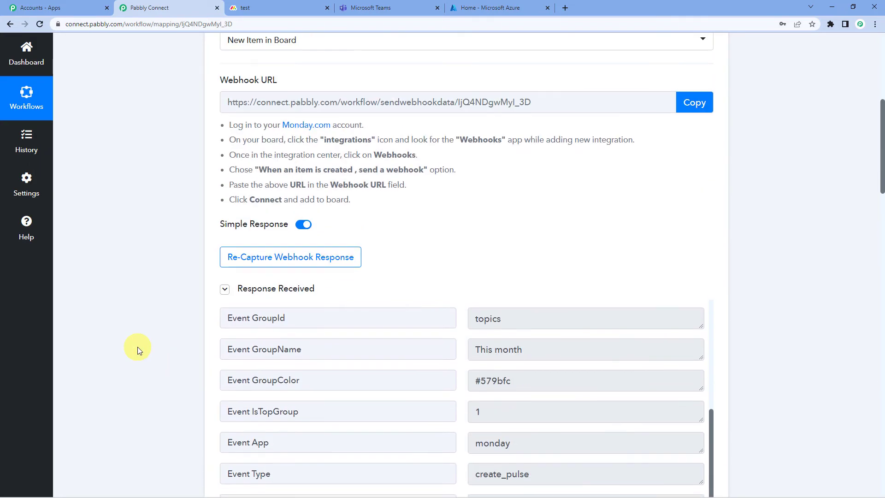
scroll(137, 347, up, 4)
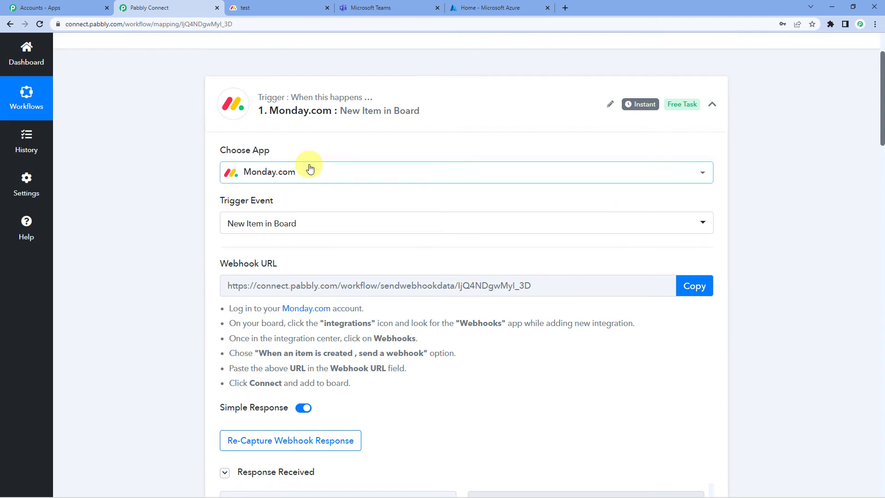
scroll(439, 237, down, 8)
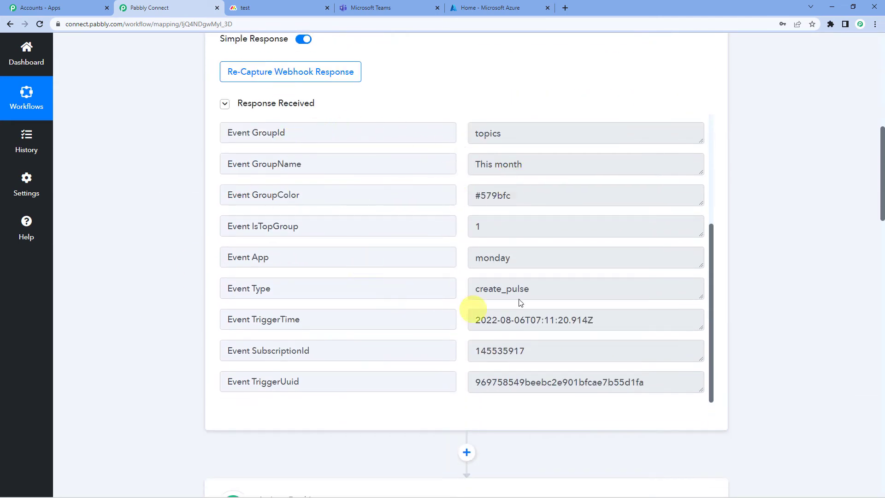
scroll(539, 288, down, 2)
scroll(569, 292, up, 3)
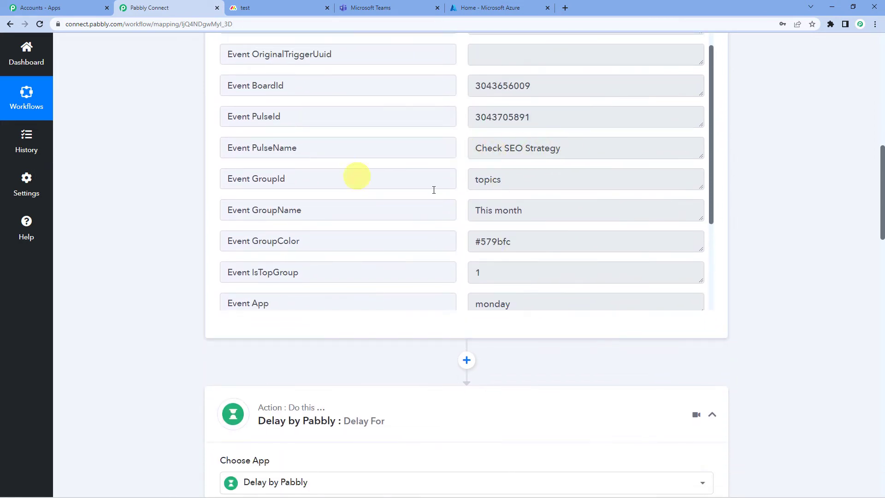
scroll(466, 188, up, 1)
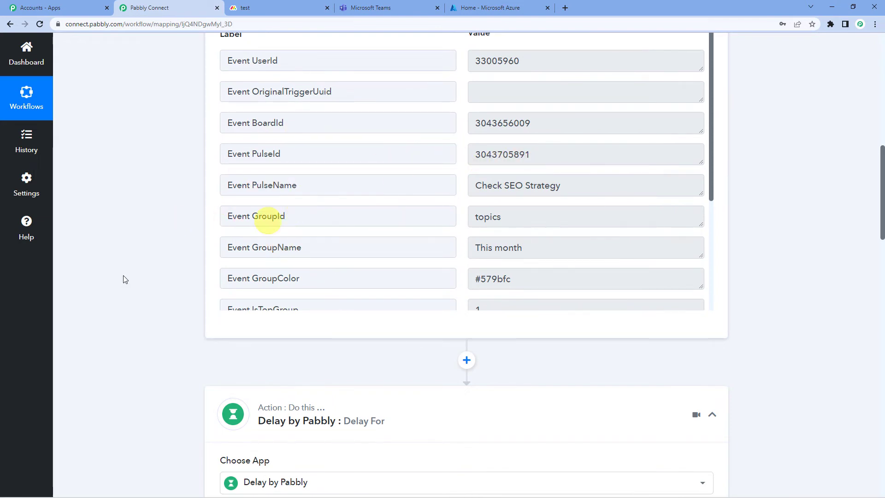
scroll(146, 324, down, 17)
scroll(253, 323, down, 5)
Map Event PulseId from the New Item in Board trigger into the Item ID of the Get an Item step
click(253, 323)
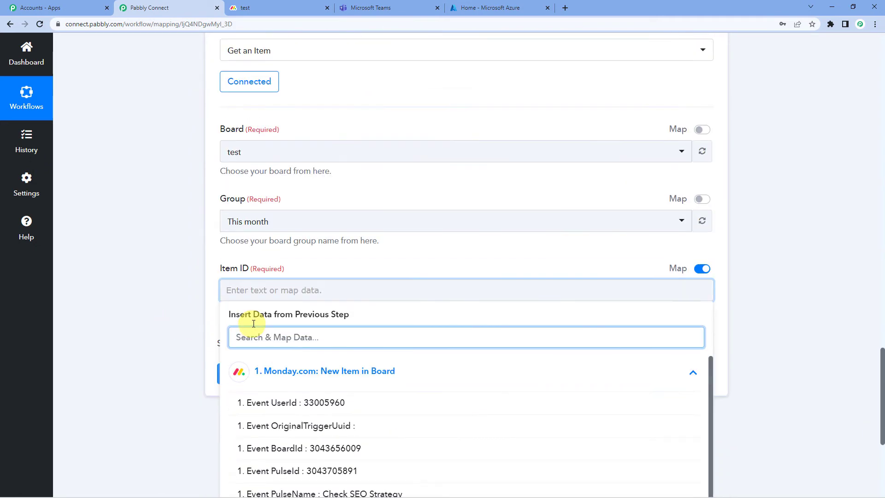
scroll(308, 333, down, 4)
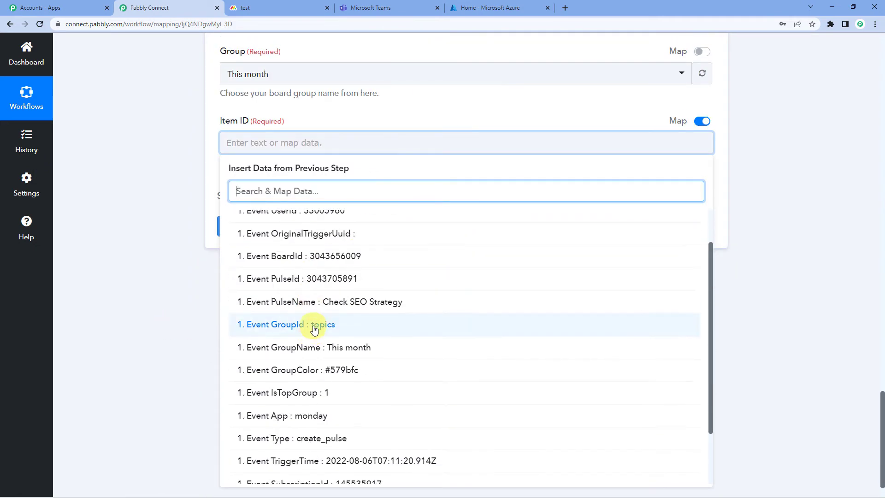
scroll(314, 329, up, 1)
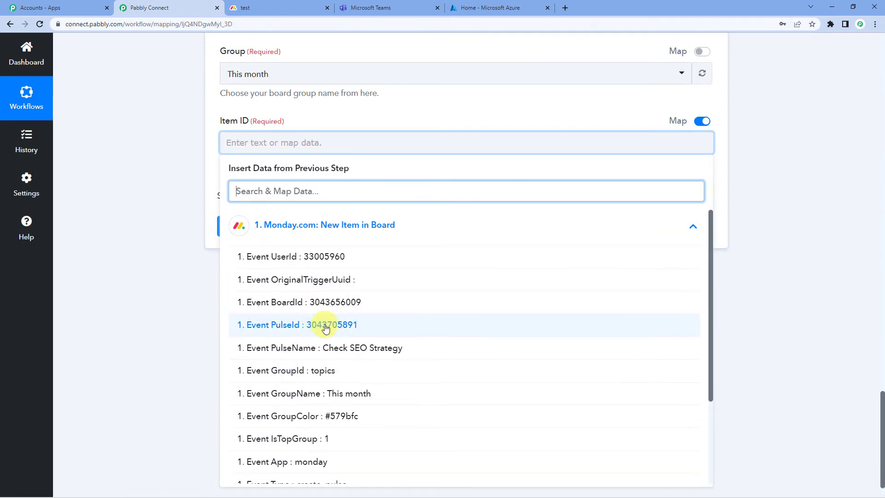
click(325, 328)
click(176, 185)
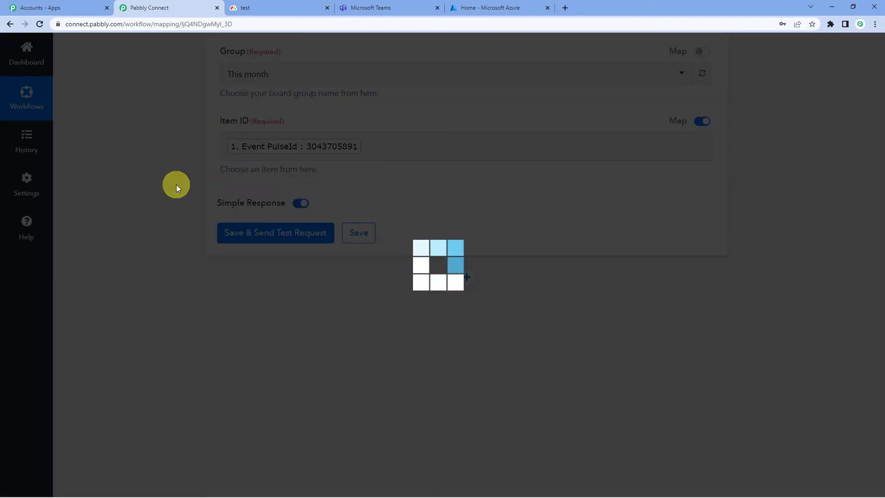
Check the Check SEO Strategy item in monday.com, then return to Pabbly Connect and save and test the Get an Item step
scroll(176, 184, up, 2)
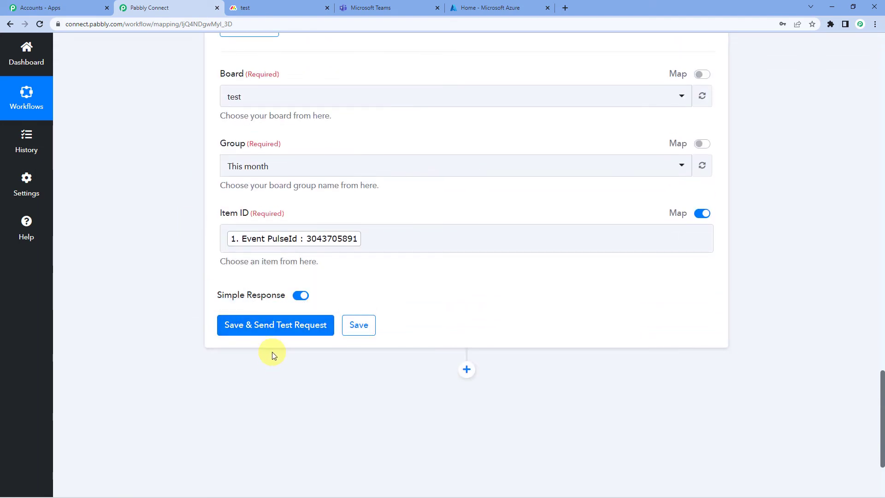
click(275, 7)
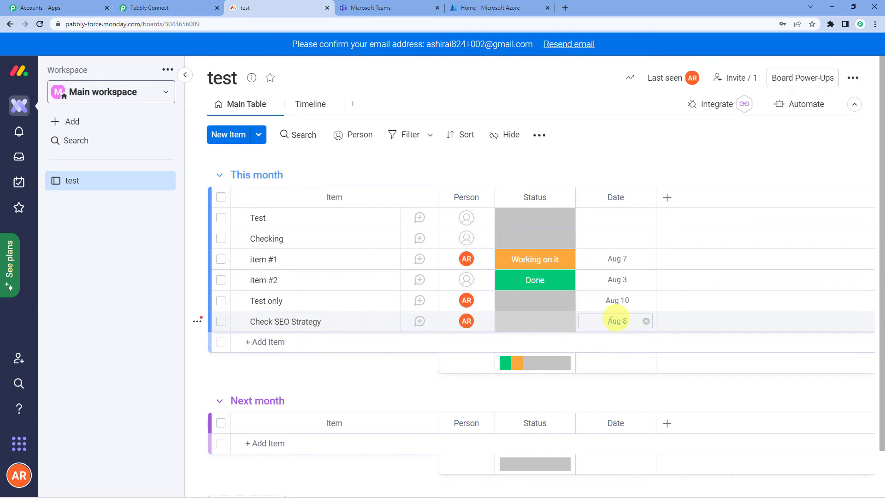
click(186, 4)
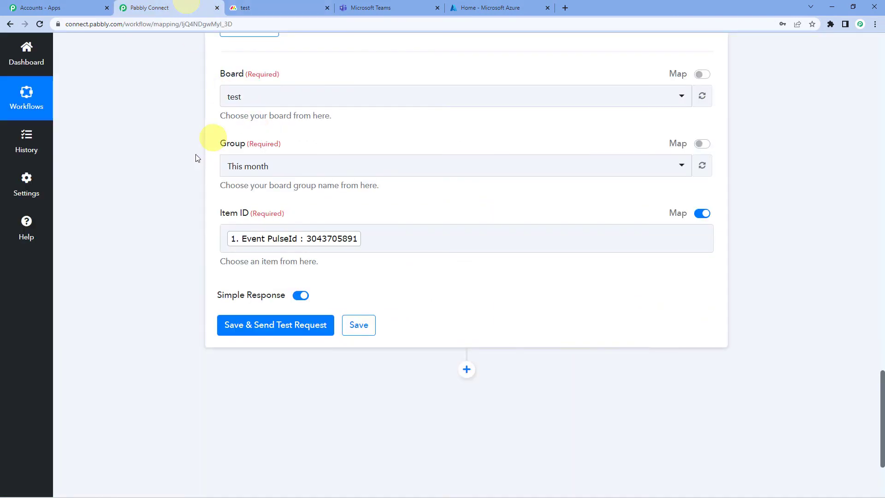
scroll(194, 163, up, 4)
scroll(277, 227, down, 4)
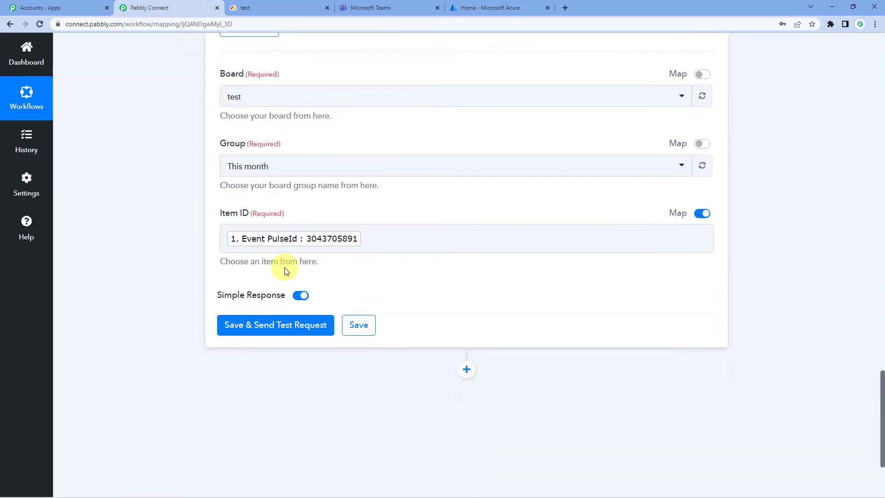
click(268, 326)
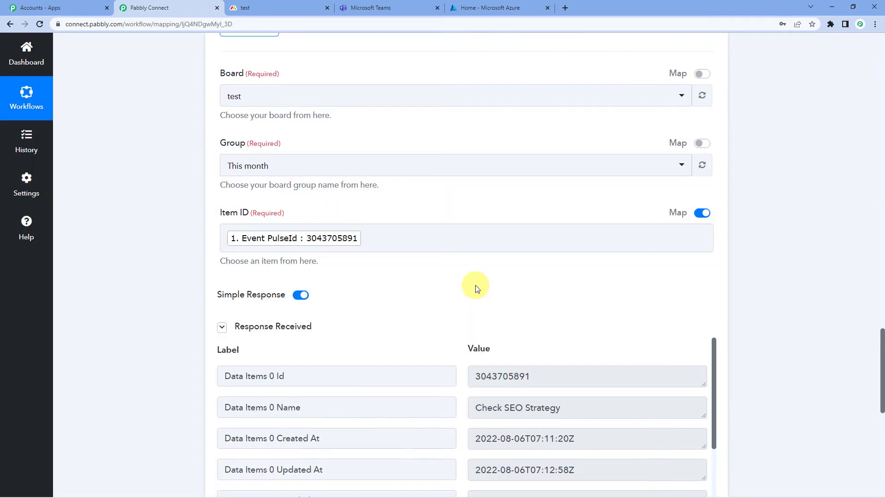
Examine the item name, assigned person and date in the Get an Item response, comparing the date with the monday.com board
scroll(475, 285, down, 5)
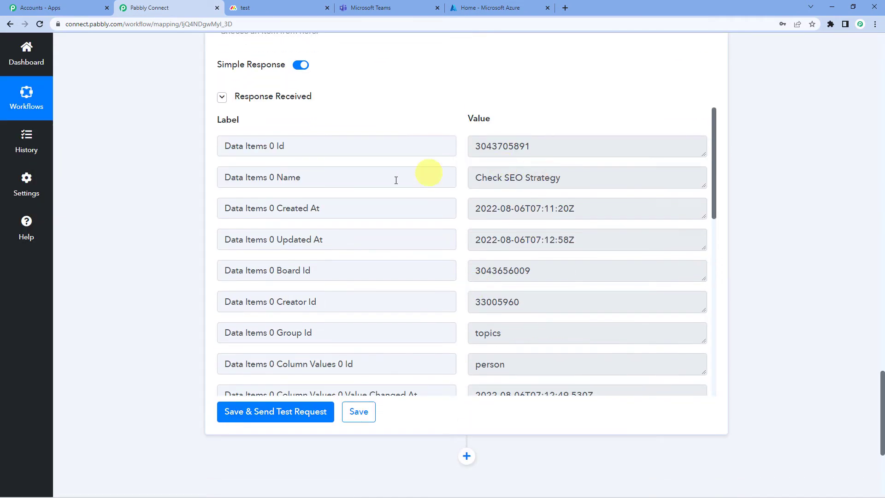
drag(479, 179, 573, 179)
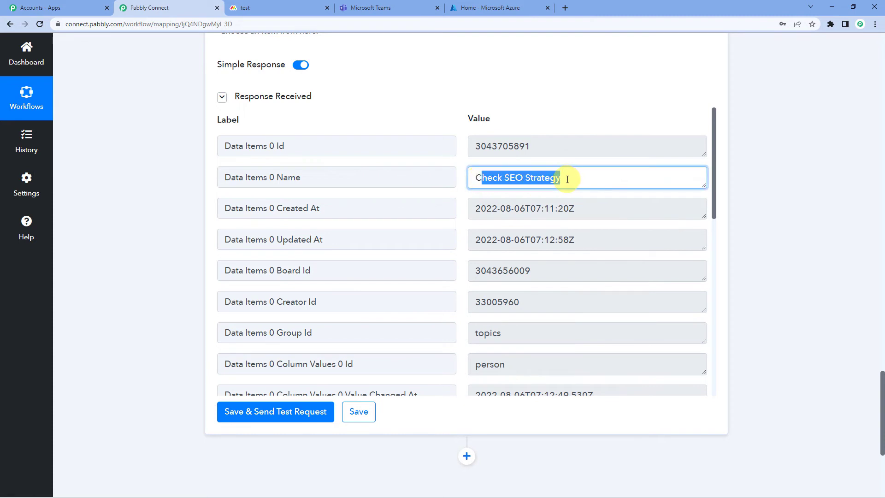
click(565, 179)
scroll(553, 194, down, 7)
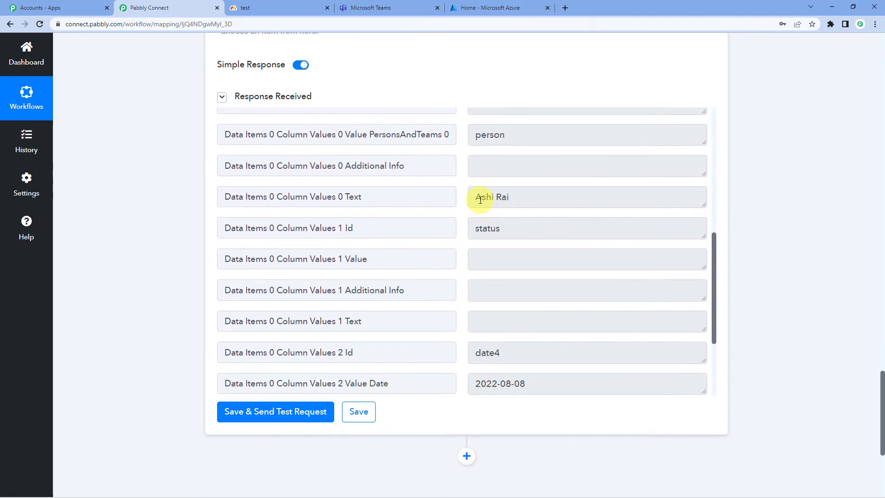
drag(475, 196, 532, 198)
scroll(532, 198, down, 2)
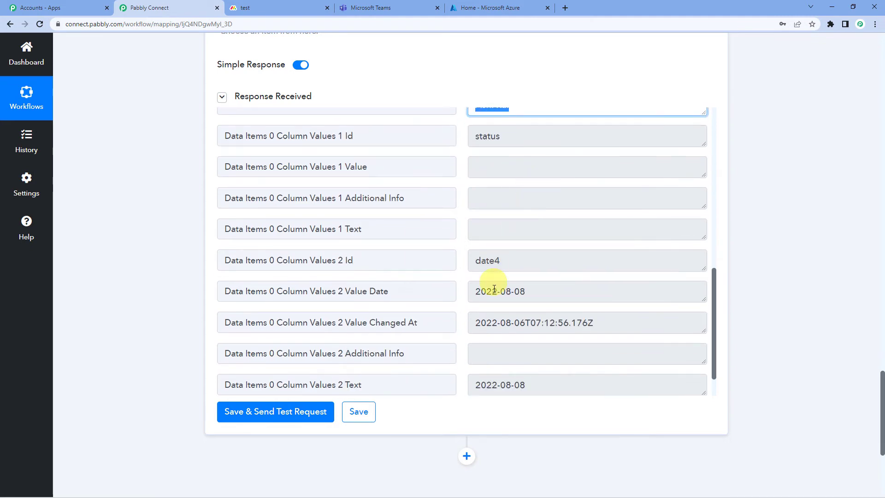
drag(476, 291, 534, 290)
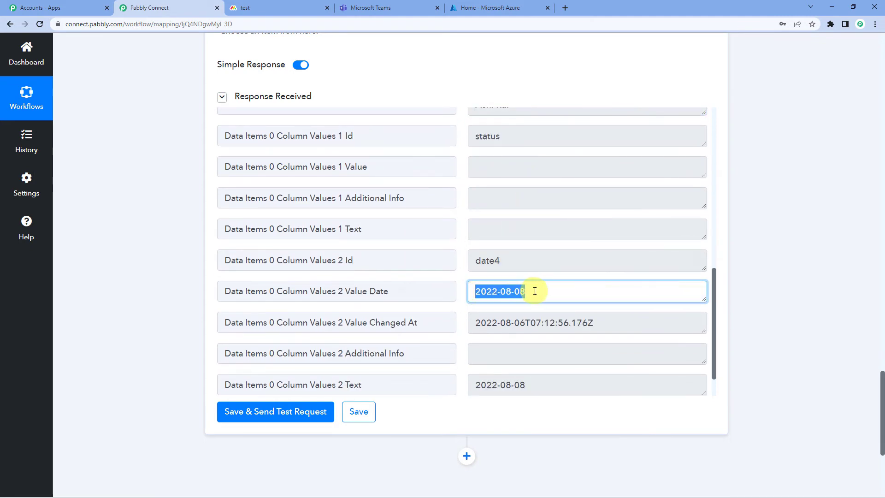
click(291, 7)
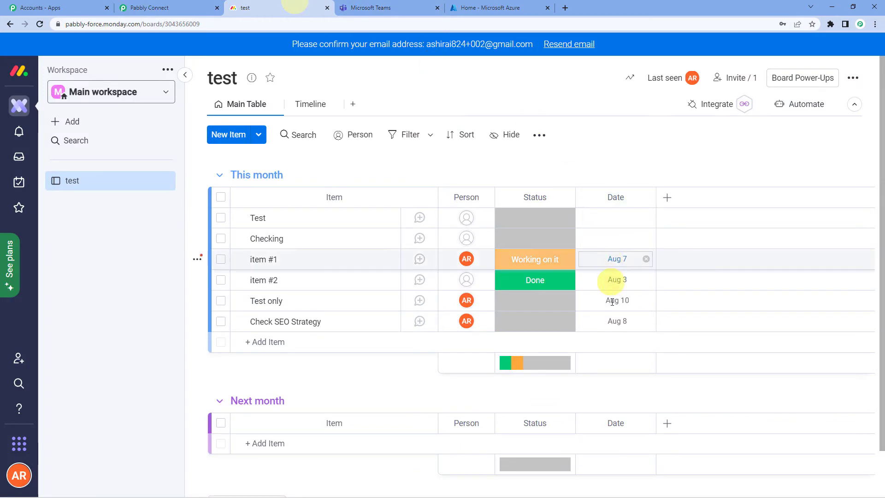
click(180, 7)
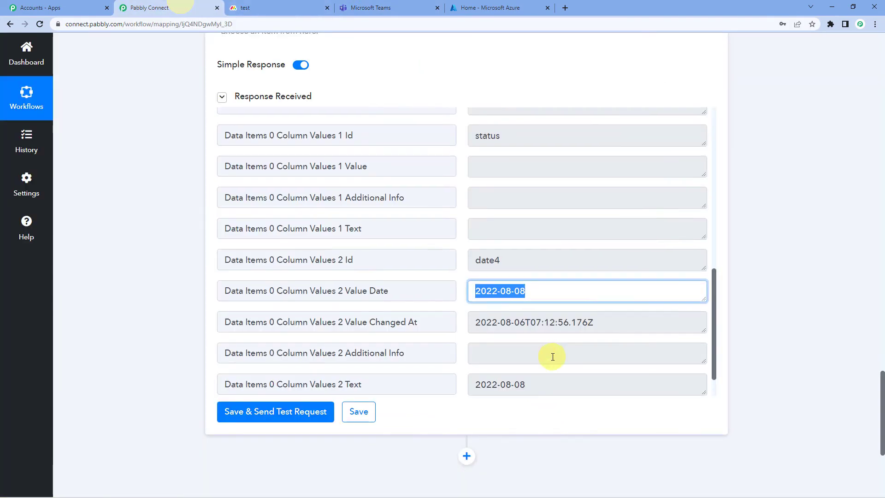
scroll(553, 357, down, 1)
scroll(124, 314, up, 3)
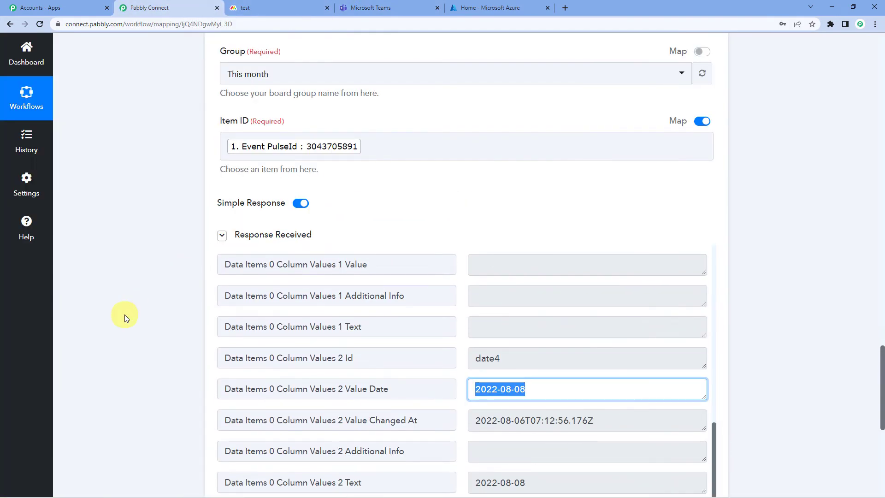
Add an action step after Get an Item and choose Microsoft Teams as its app
scroll(125, 315, down, 8)
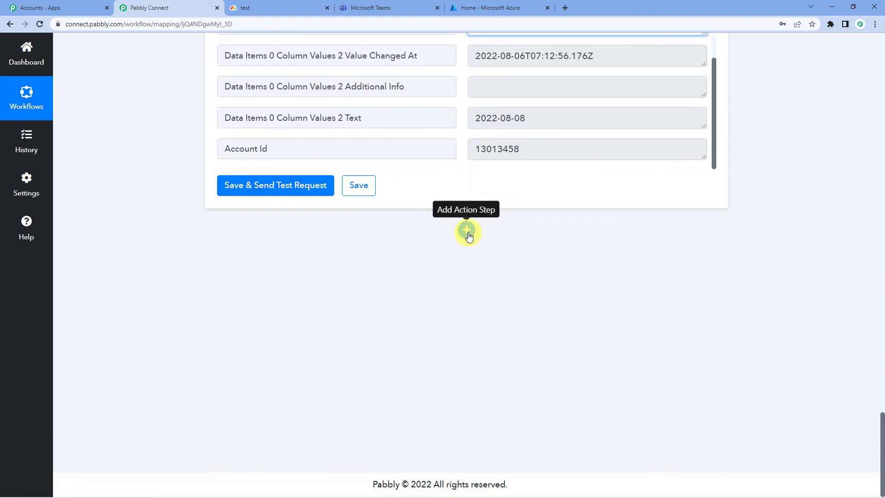
click(466, 232)
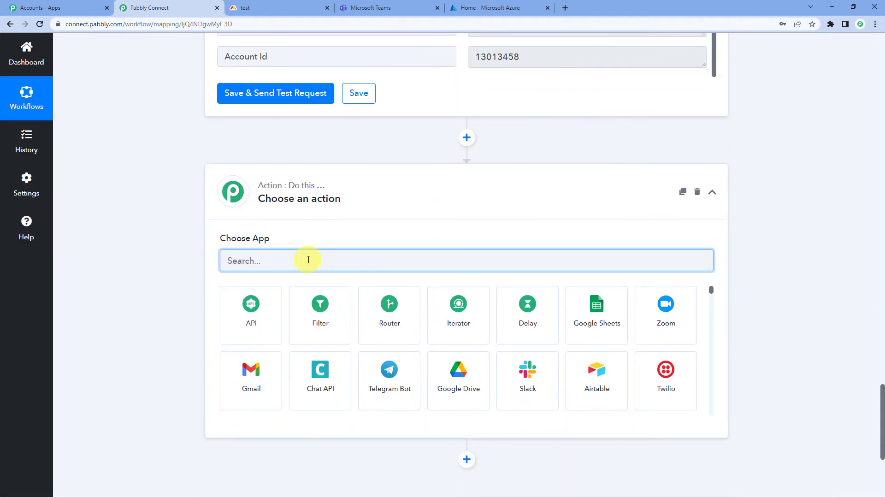
text(micr)
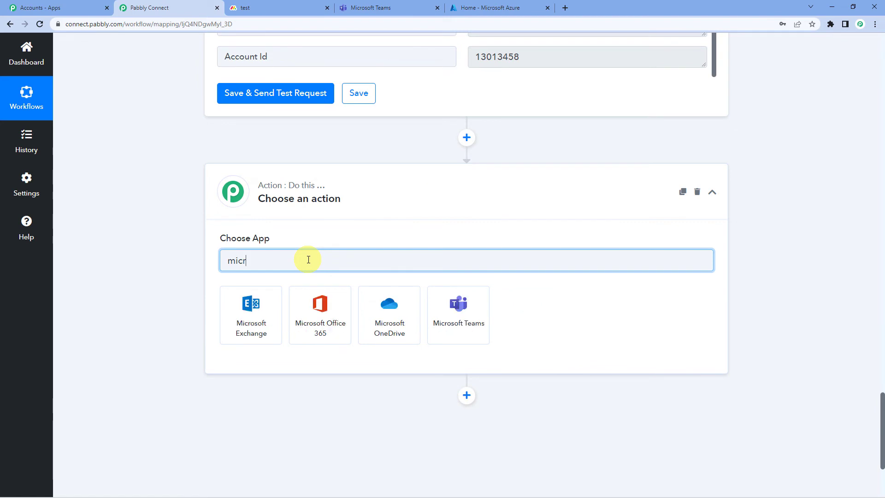
click(484, 318)
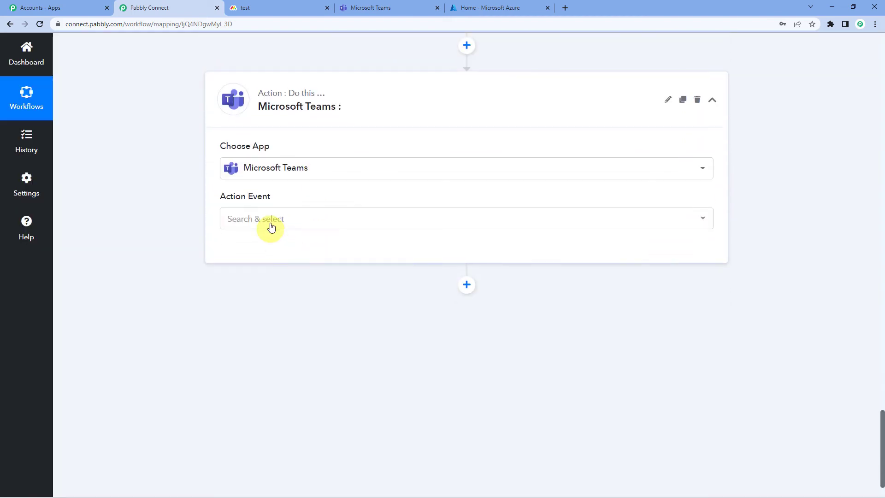
Set the Microsoft Teams action event to Send Message in a Channel and start authorizing a new Microsoft Teams connection
click(271, 227)
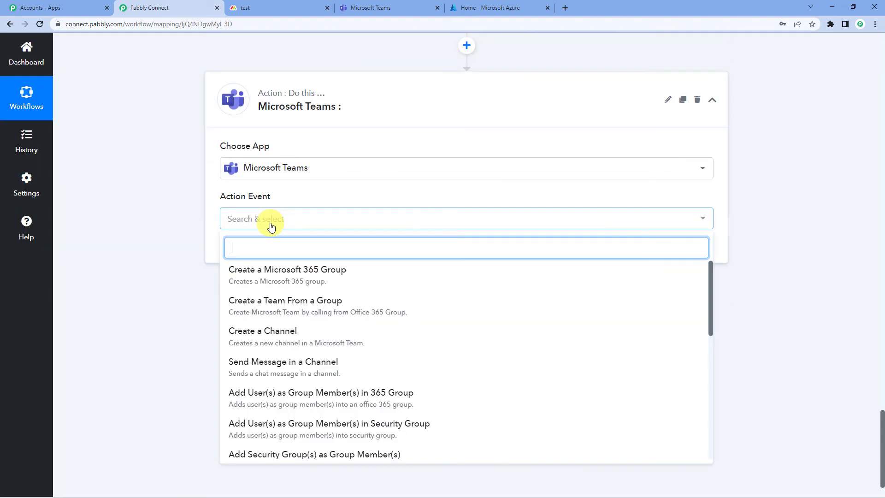
click(289, 372)
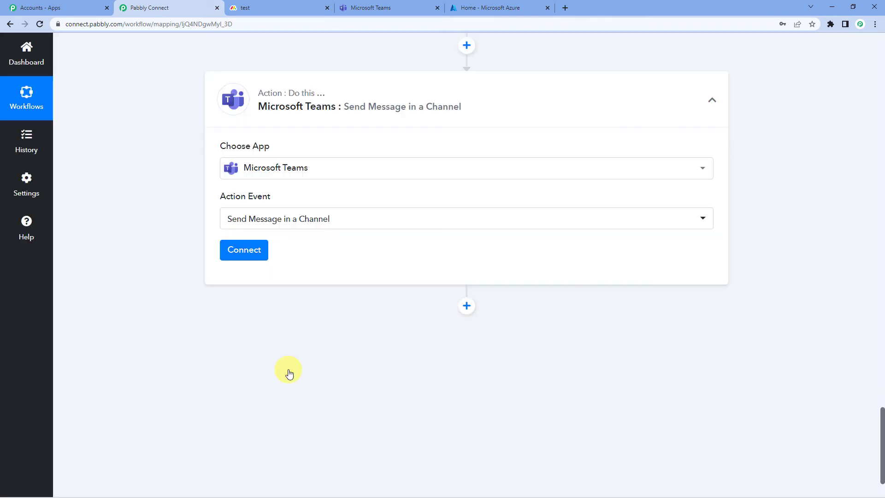
click(234, 252)
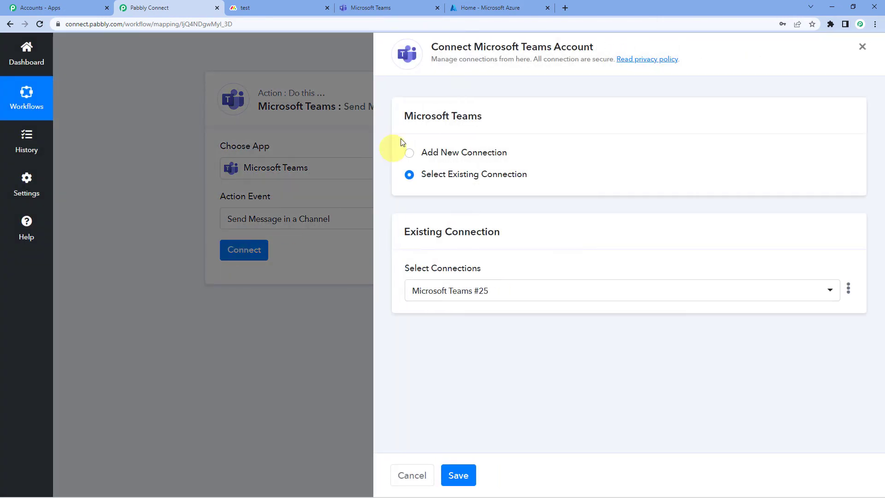
click(408, 153)
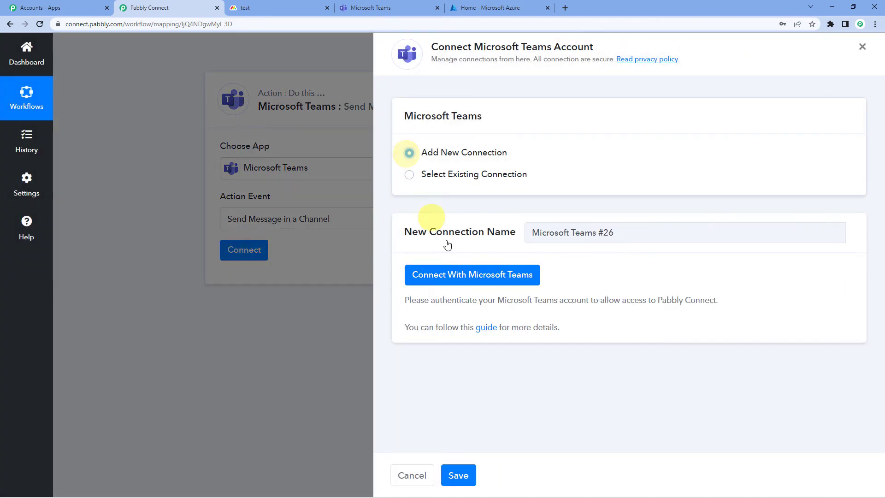
click(460, 276)
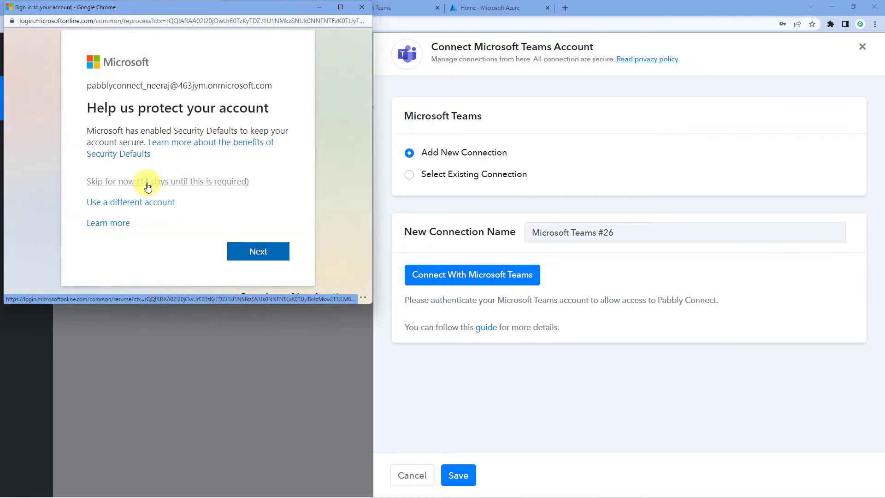
Skip the account protection prompt, accept the permissions requested by Pabbly Connect, and acknowledge the authorization
click(148, 185)
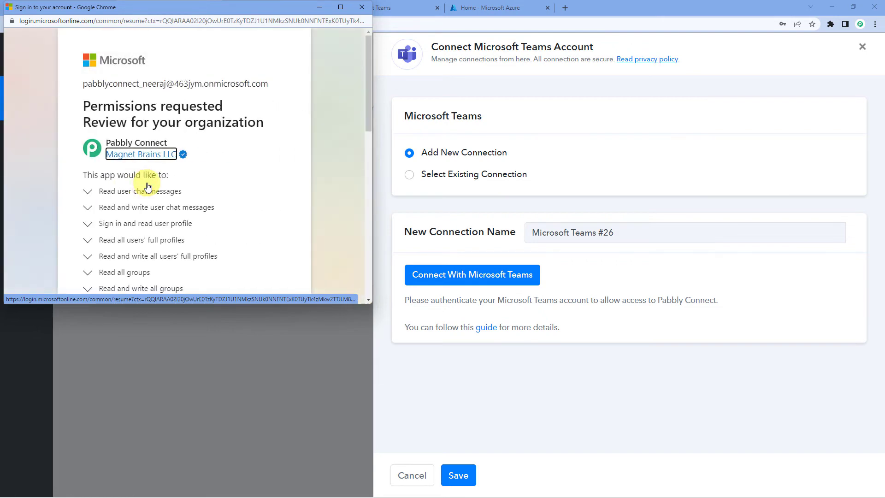
scroll(241, 129, down, 10)
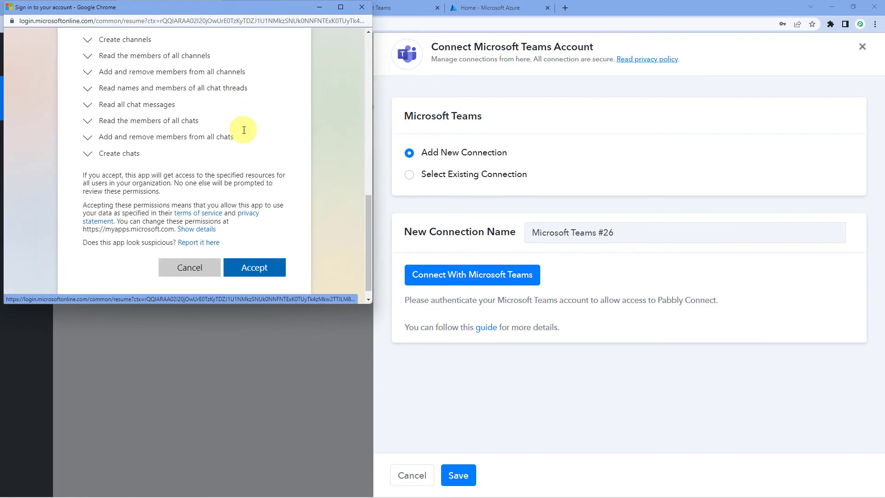
scroll(256, 225, down, 1)
click(255, 253)
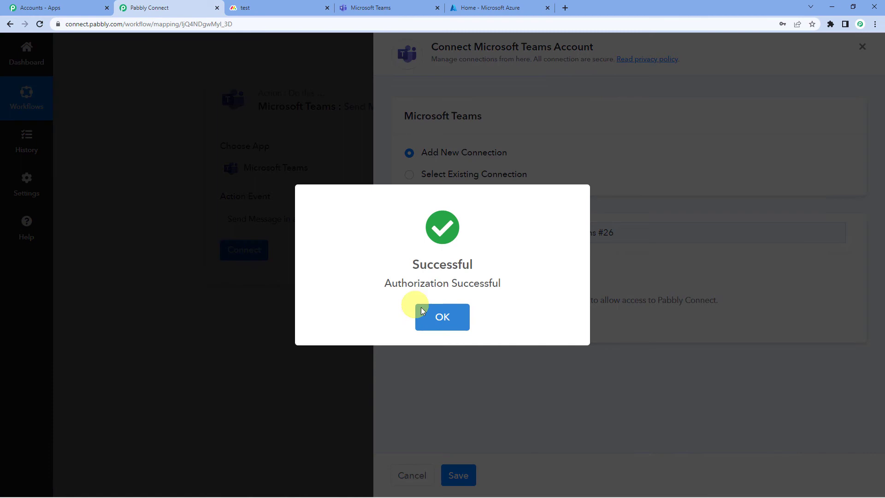
click(422, 307)
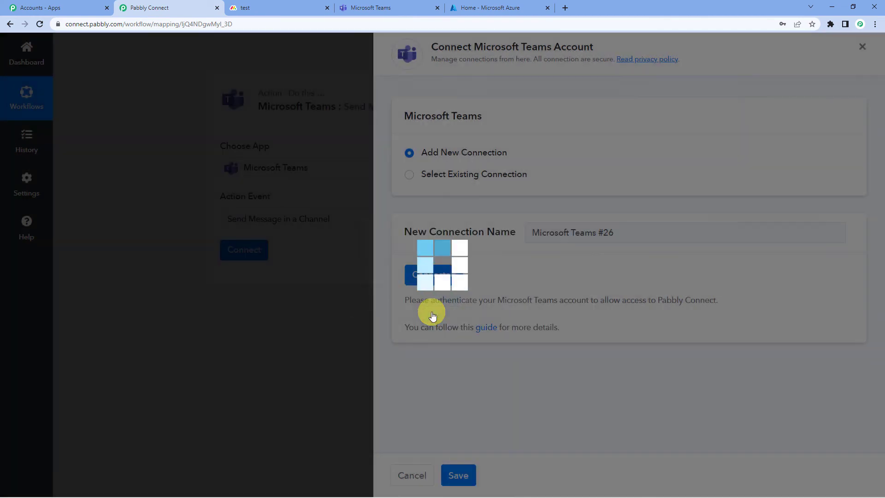
Examine the available teams and channels in the action step, compare them with the team list in Microsoft Teams, and return to Pabbly Connect
scroll(347, 291, down, 2)
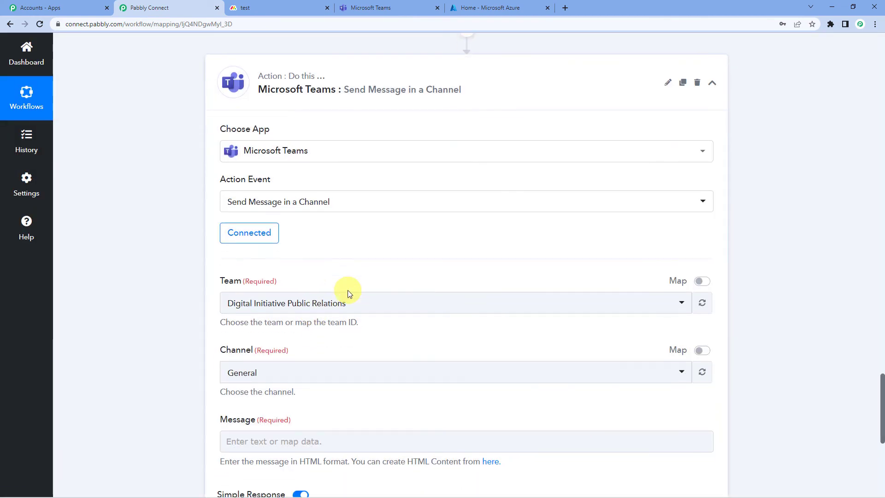
click(353, 230)
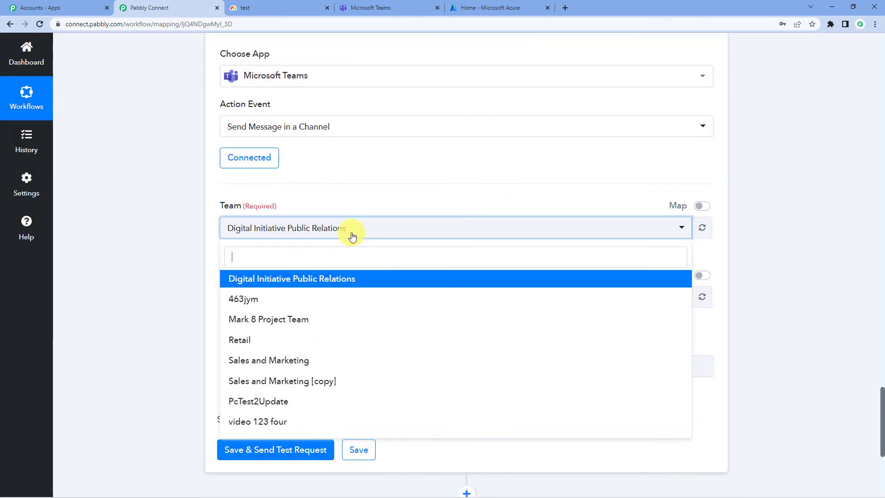
click(205, 255)
click(278, 296)
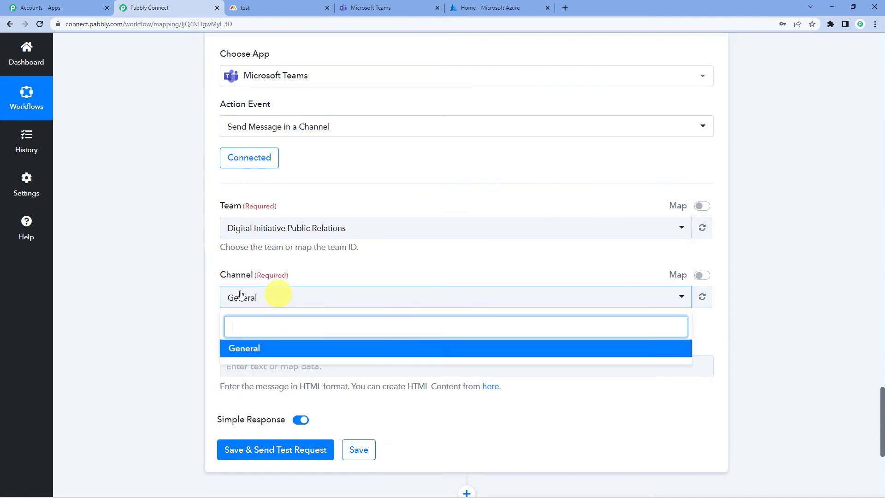
click(213, 247)
click(260, 231)
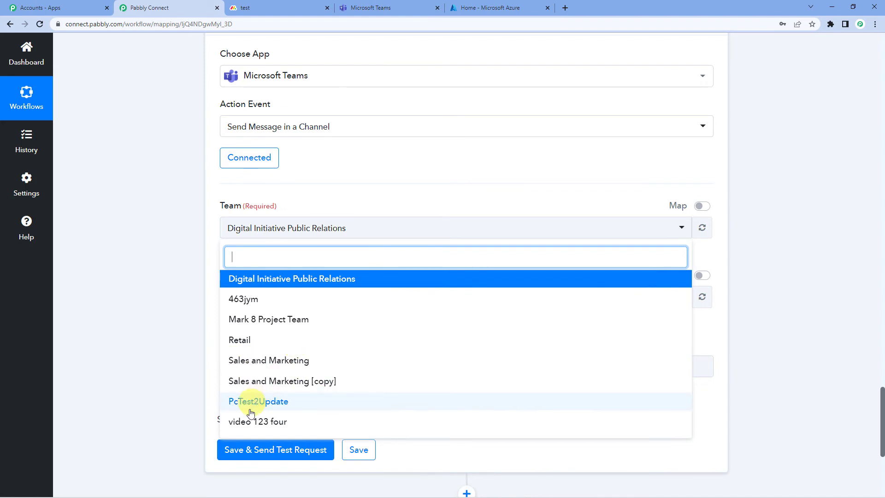
click(215, 260)
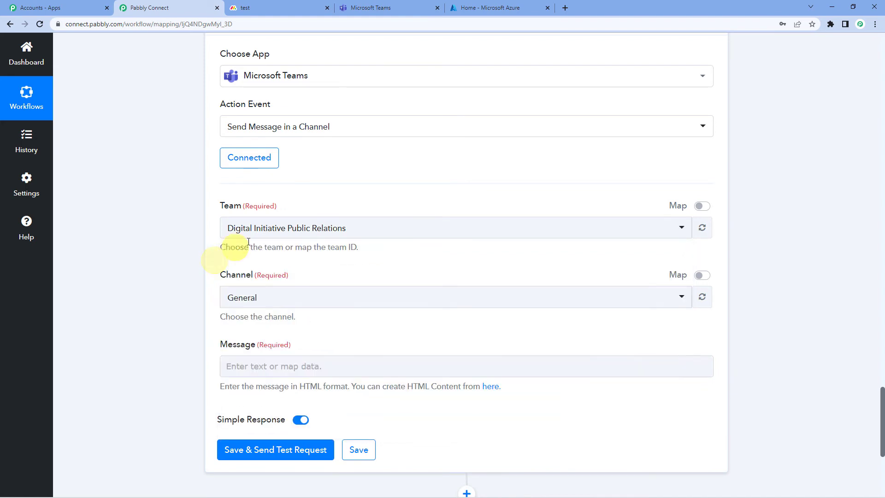
click(386, 4)
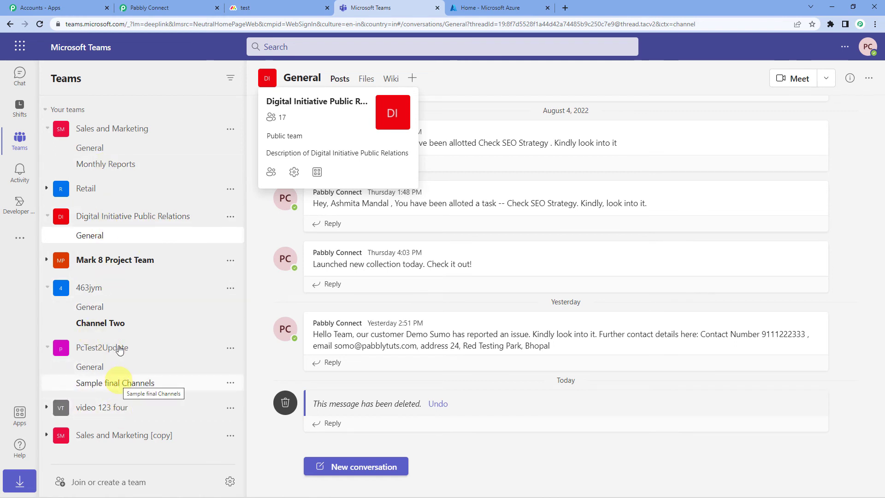
click(145, 6)
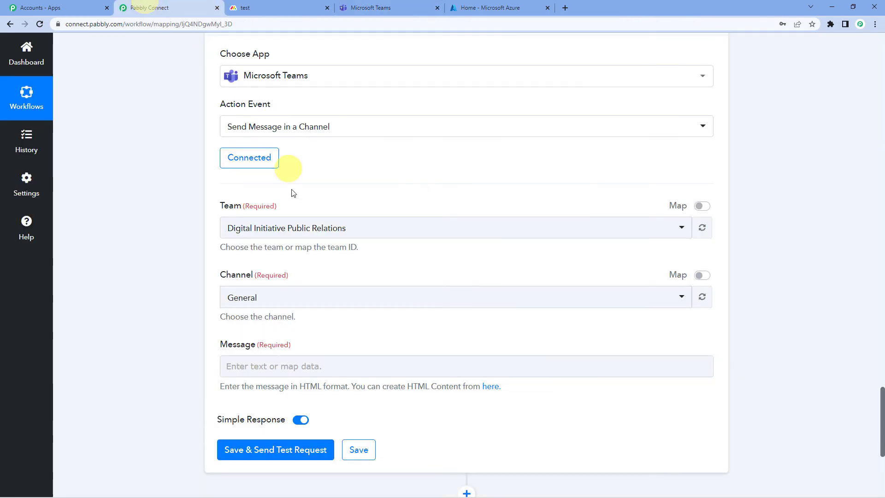
scroll(298, 199, down, 2)
scroll(302, 184, up, 2)
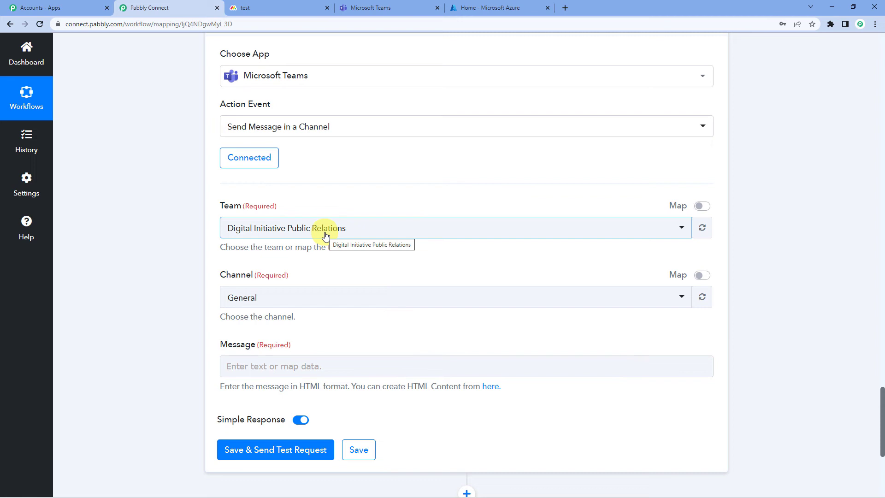
Choose the Digital Initiative Public Relations team and its General channel, check them in Microsoft Teams, and return to Pabbly Connect
click(325, 235)
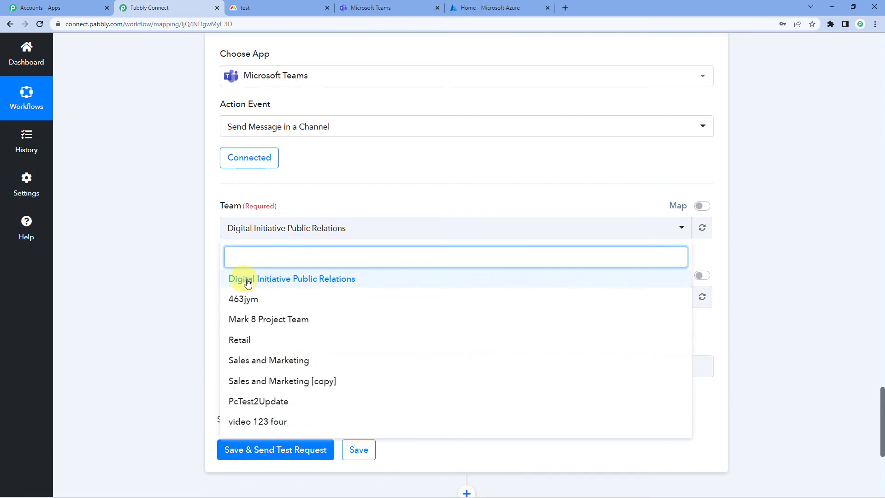
click(331, 281)
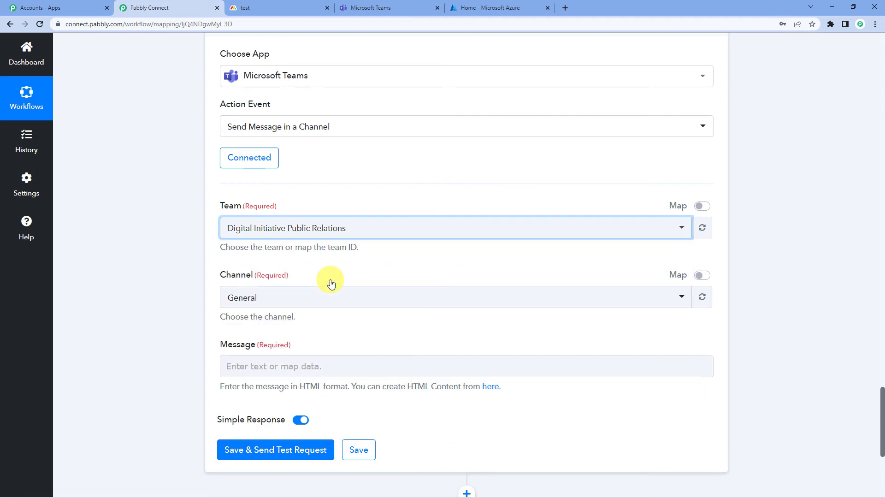
scroll(327, 274, down, 2)
click(270, 206)
click(253, 257)
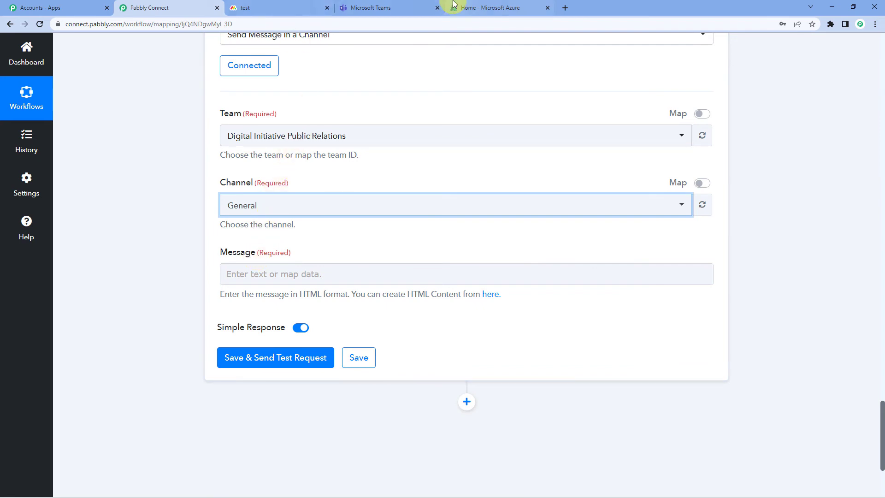
click(405, 7)
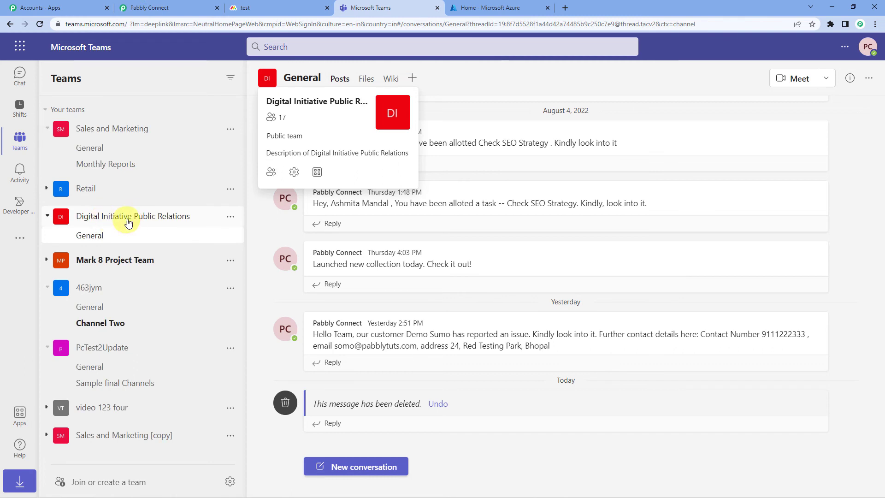
click(164, 8)
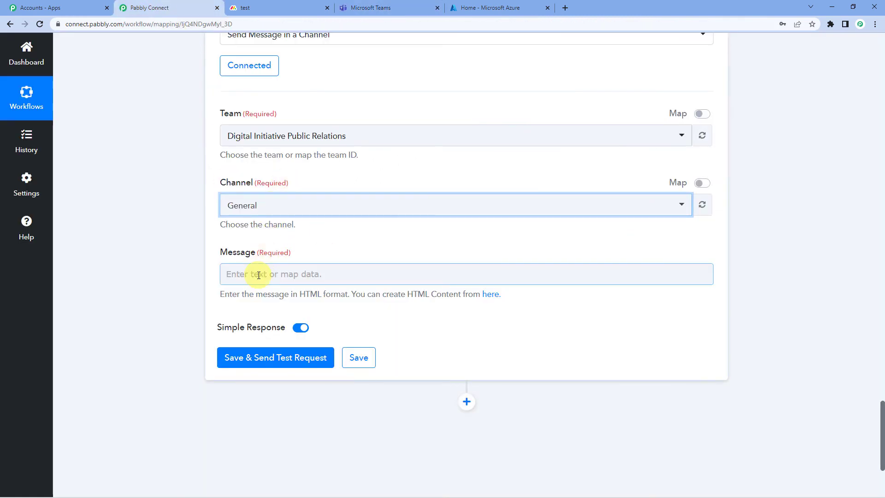
Begin the channel message with "Hey," and map the assigned person's name from the Get an Item field Column Values 0 Text
click(259, 274)
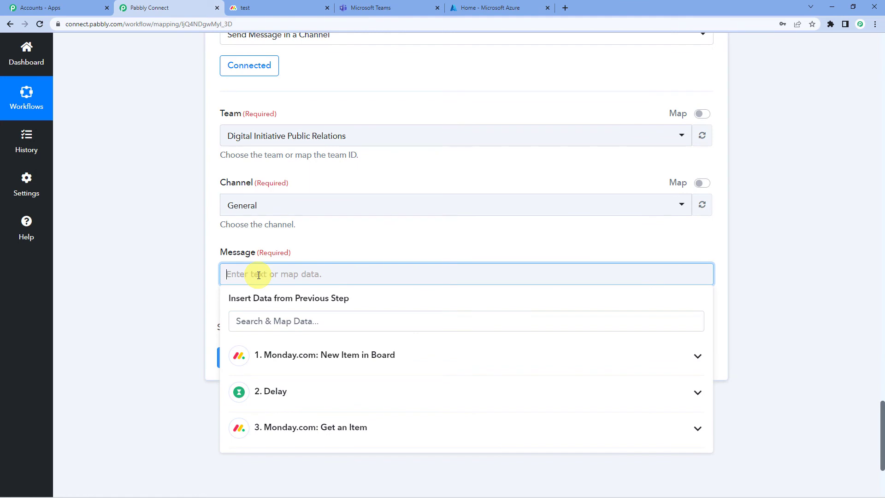
text(Hey,)
scroll(258, 276, down, 1)
click(285, 383)
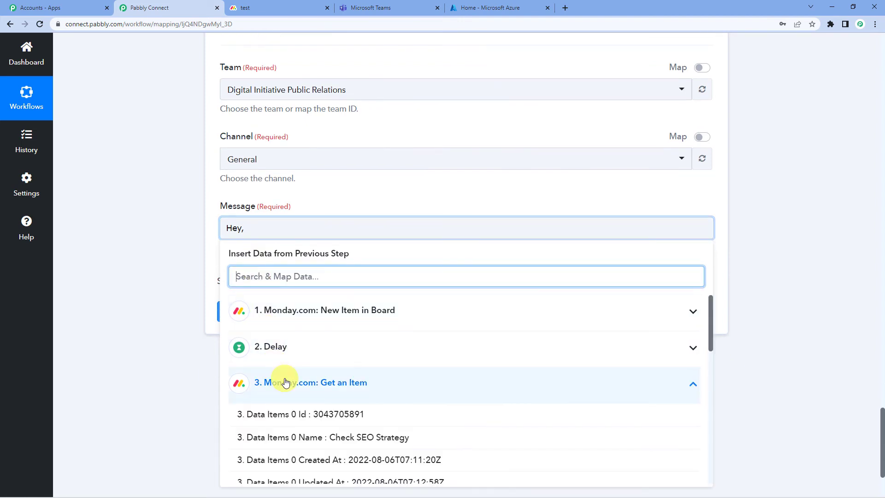
scroll(285, 382, down, 6)
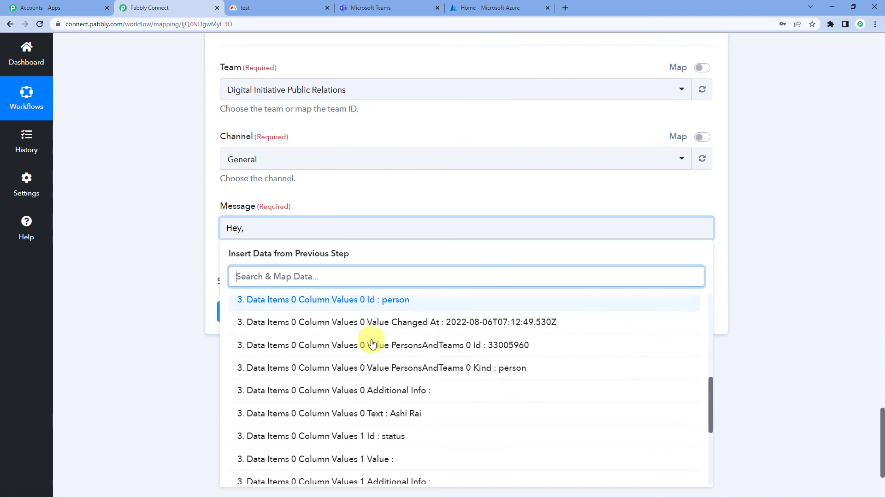
click(399, 415)
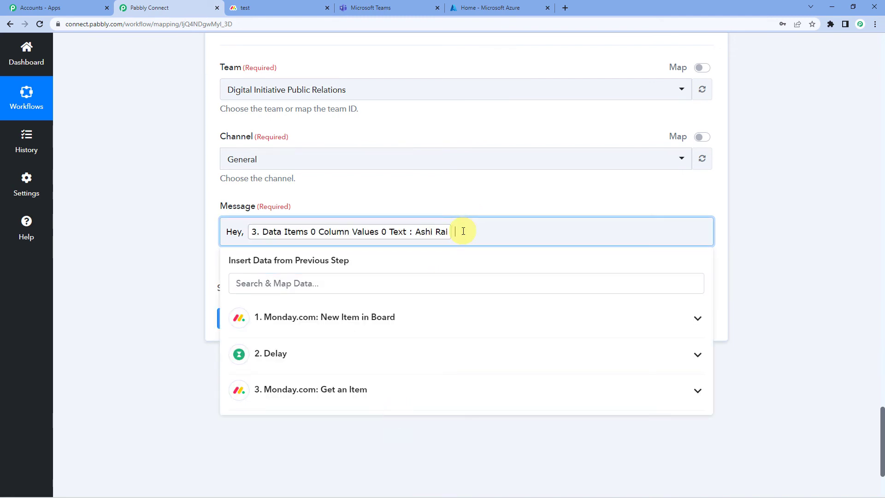
Continue the message with "a task named --" and map Data Items 0 Name from the Get an Item step
text(a task named --)
click(367, 394)
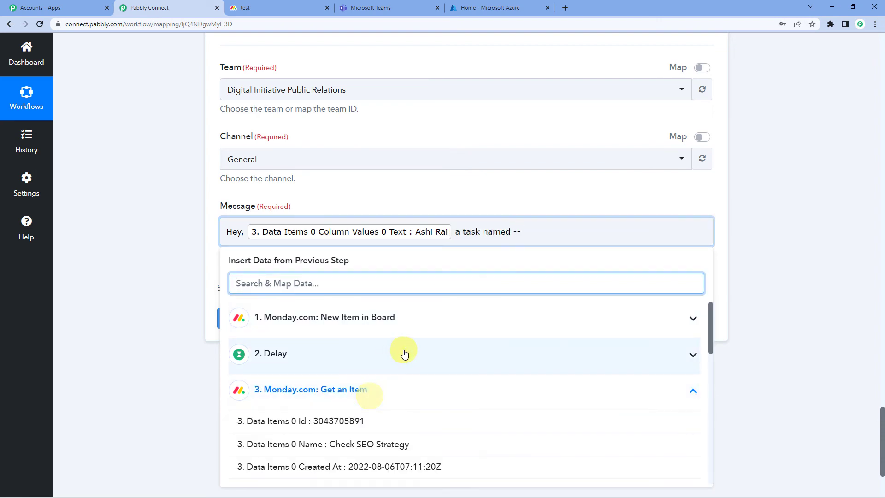
scroll(399, 355, down, 3)
scroll(399, 355, up, 2)
click(392, 351)
Add "has been assigned to you. Due date is" to the message and map Column Values 2 Value Date from Get an Item
click(472, 250)
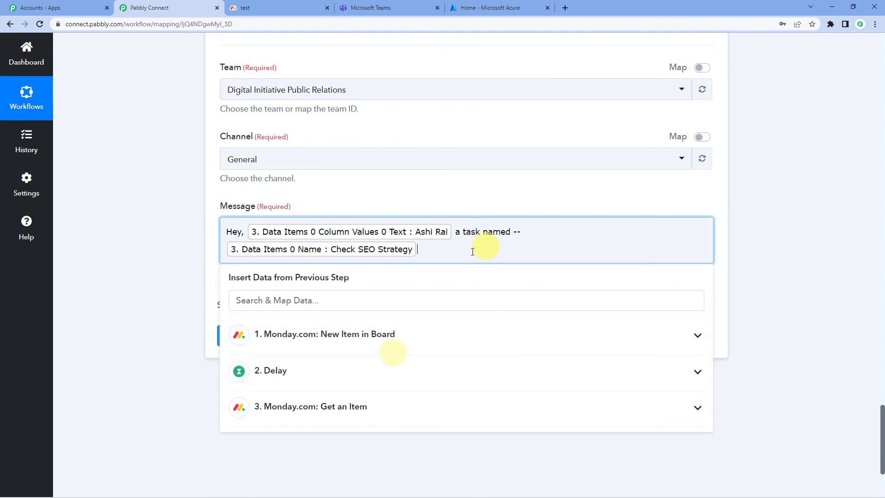
text(has been assigned to you. Due date is)
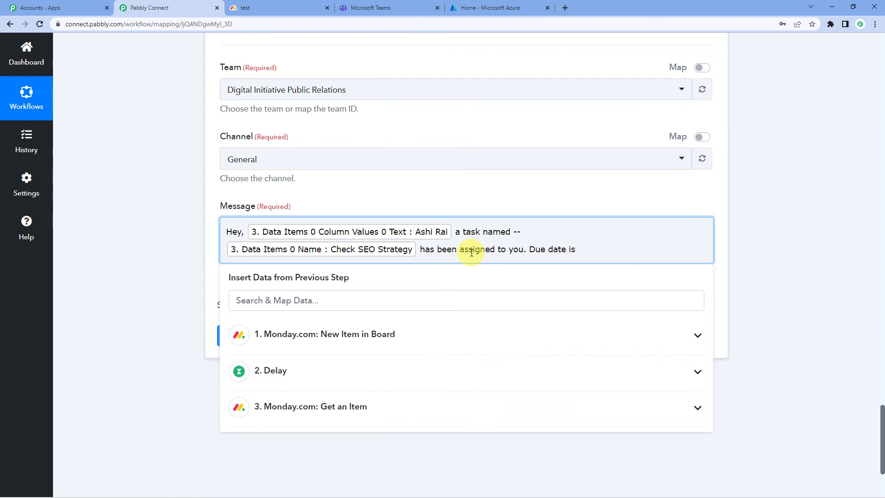
click(356, 405)
scroll(420, 347, down, 3)
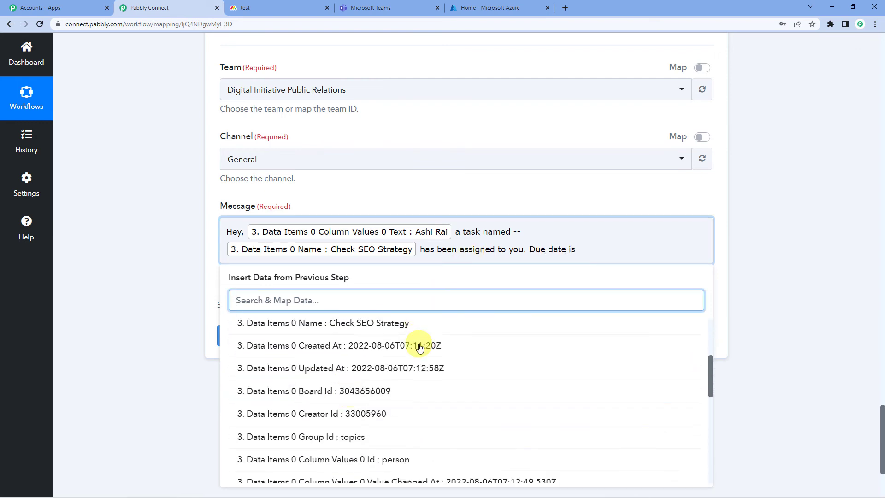
scroll(419, 347, down, 8)
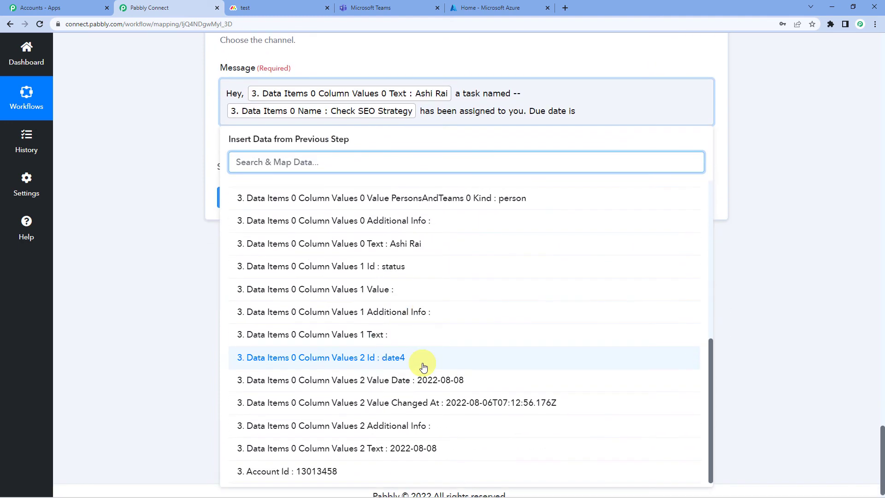
click(421, 387)
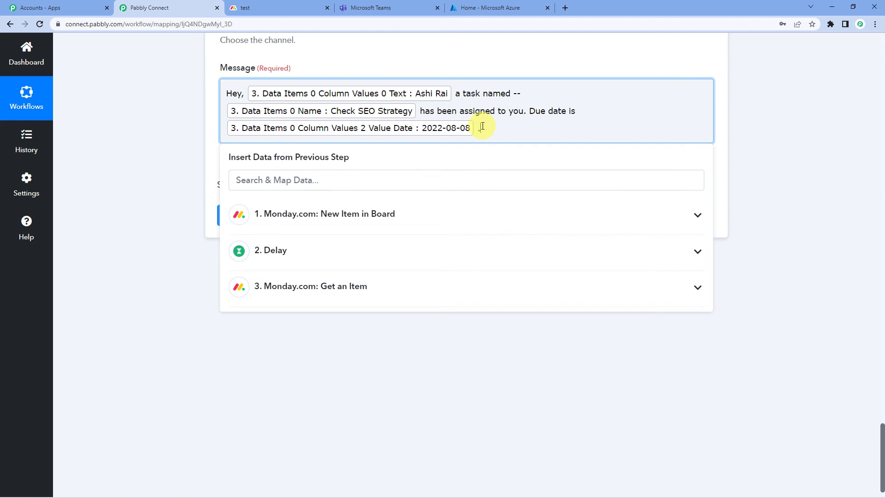
End the message with ". Kindly look into it" and review the complete text with its mapped fields
text(. Kindly look into it)
click(164, 138)
scroll(163, 143, up, 2)
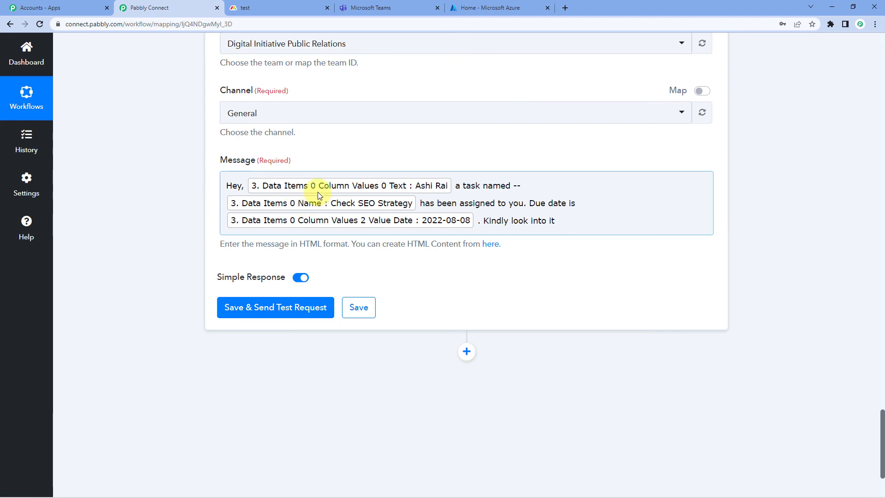
scroll(317, 192, up, 1)
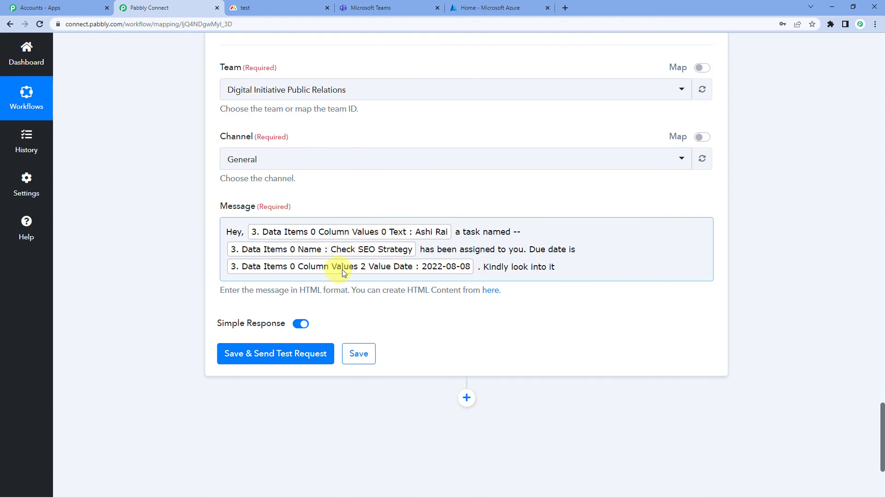
click(125, 268)
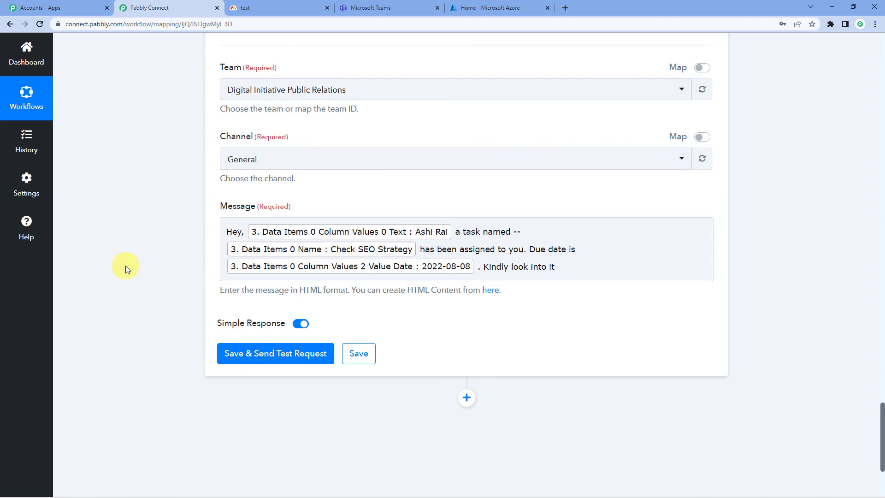
Check the mapped message, save the Microsoft Teams action with a test request, and review the response received
click(330, 233)
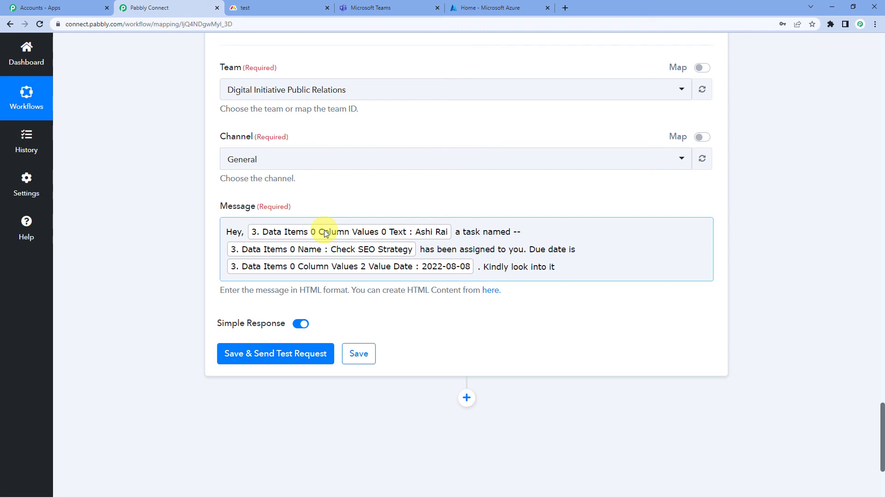
scroll(315, 228, up, 1)
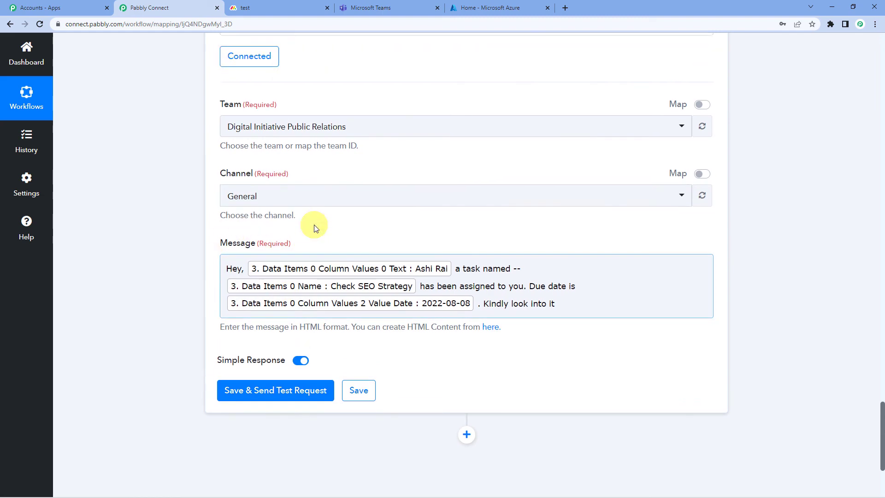
scroll(285, 230, up, 5)
scroll(270, 249, down, 6)
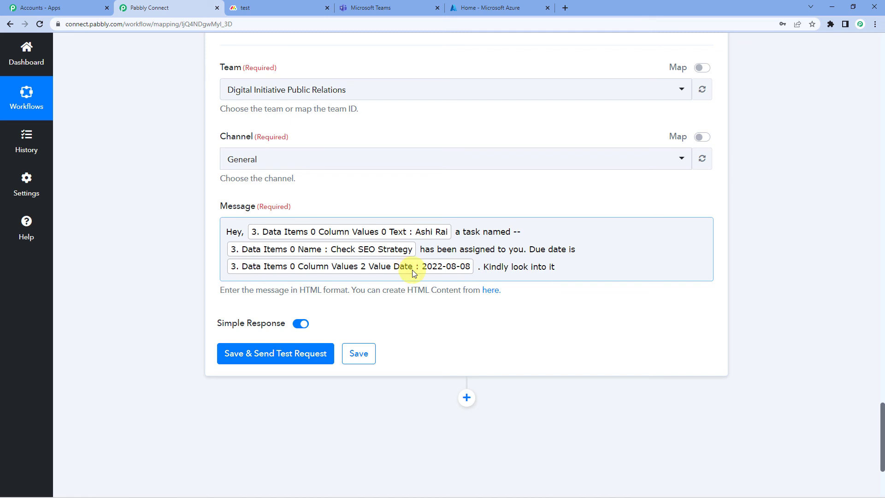
scroll(410, 271, down, 1)
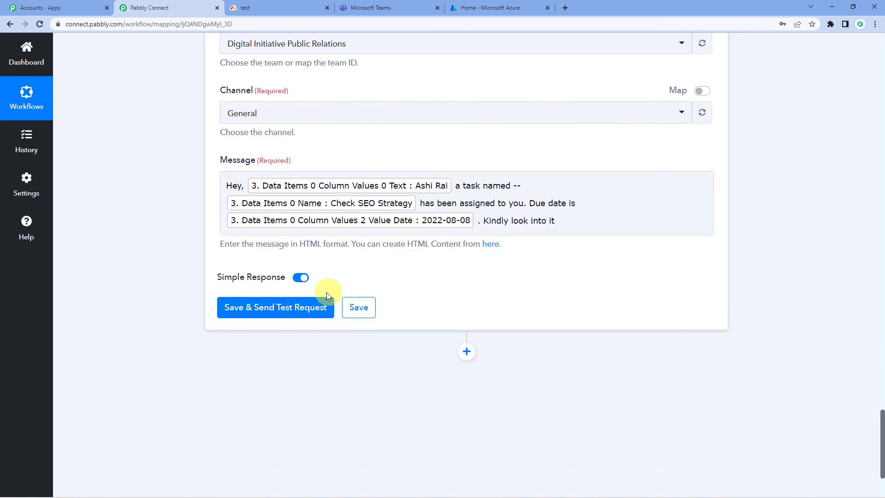
click(314, 315)
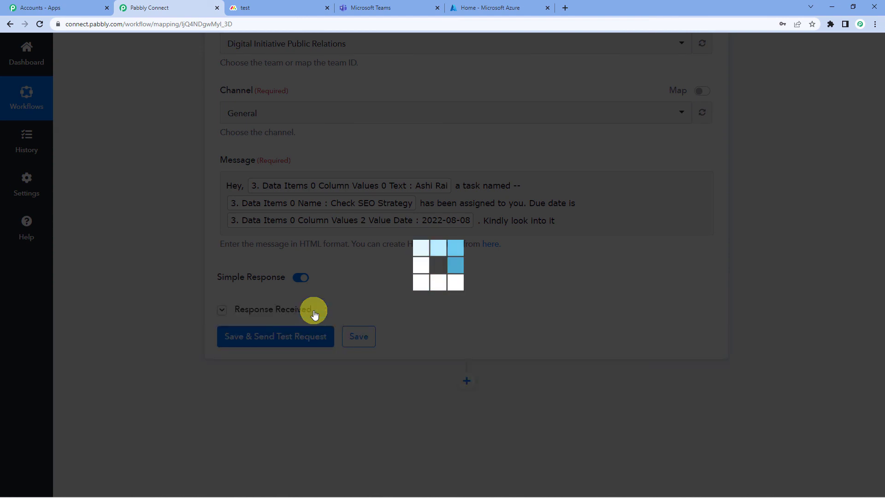
scroll(431, 284, down, 1)
scroll(431, 285, down, 1)
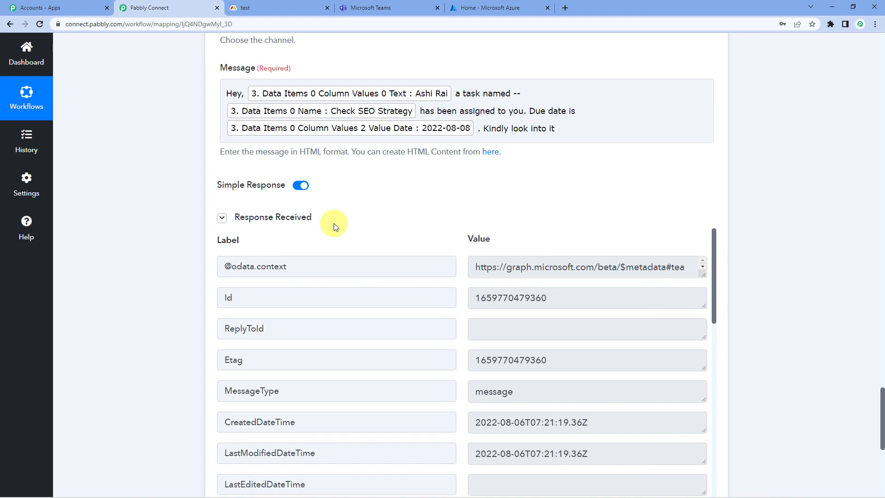
Switch to Microsoft Teams and check the new General channel message of Digital Initiative Public Relations for assignee, task name and due date
click(394, 9)
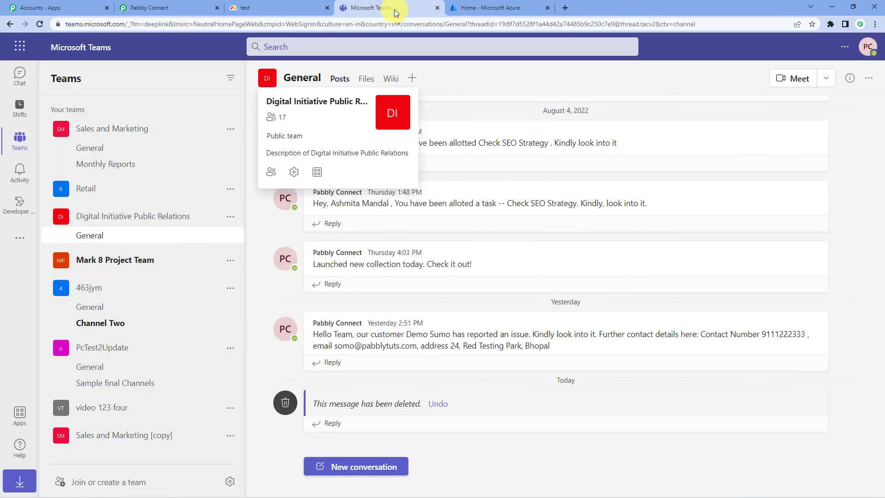
click(110, 219)
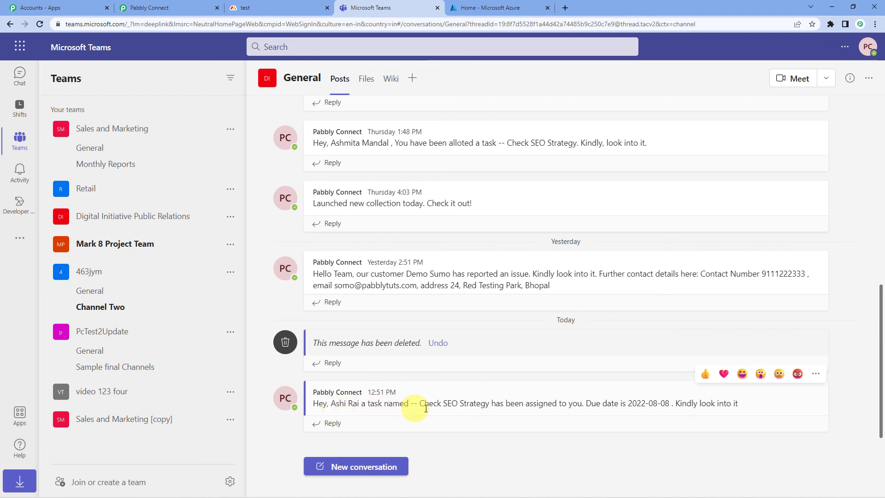
drag(419, 404, 489, 403)
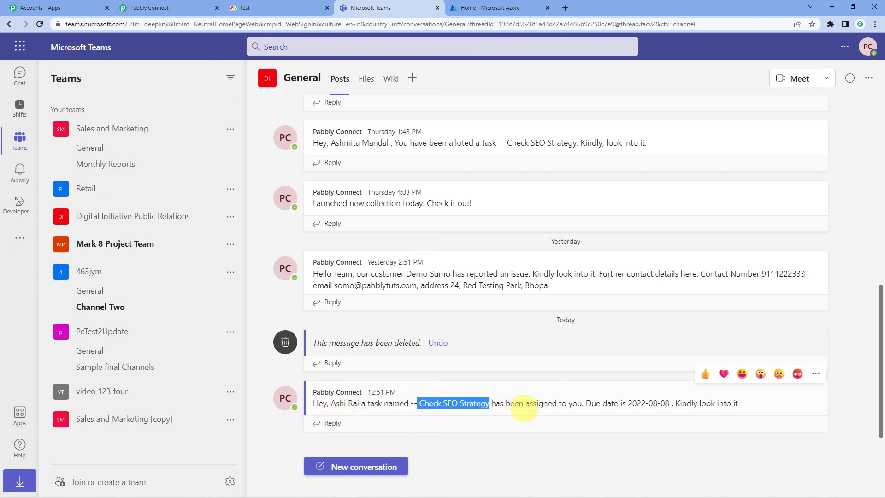
drag(603, 404, 669, 405)
drag(331, 404, 353, 404)
drag(445, 403, 489, 404)
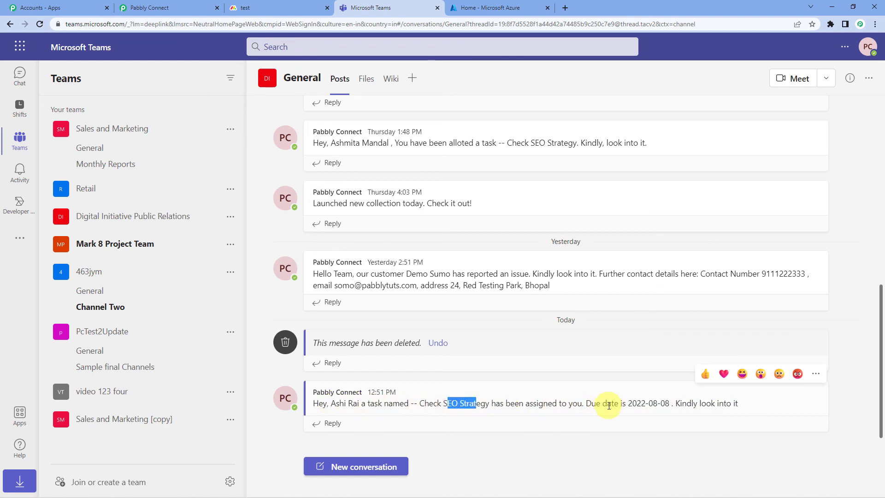
Return to Pabbly Connect, review the Send Message in a Channel setup, and collapse the Microsoft Teams and Get an Item steps
click(183, 5)
scroll(153, 331, up, 3)
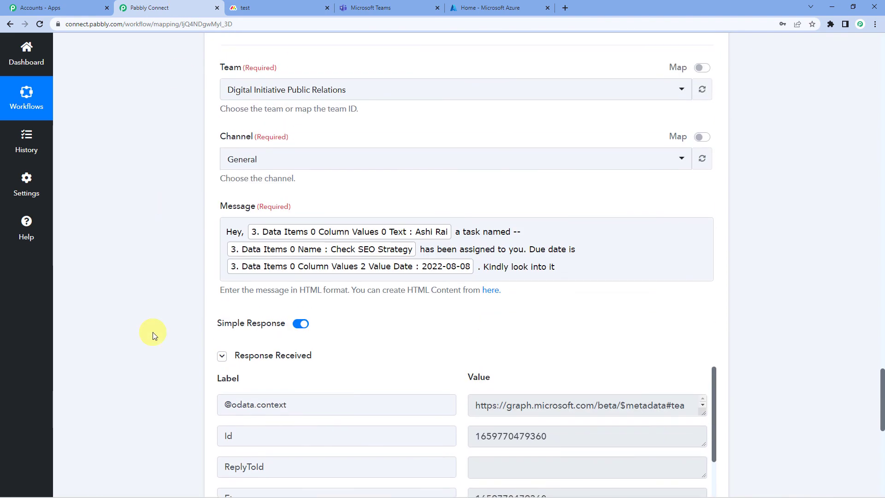
scroll(153, 331, down, 5)
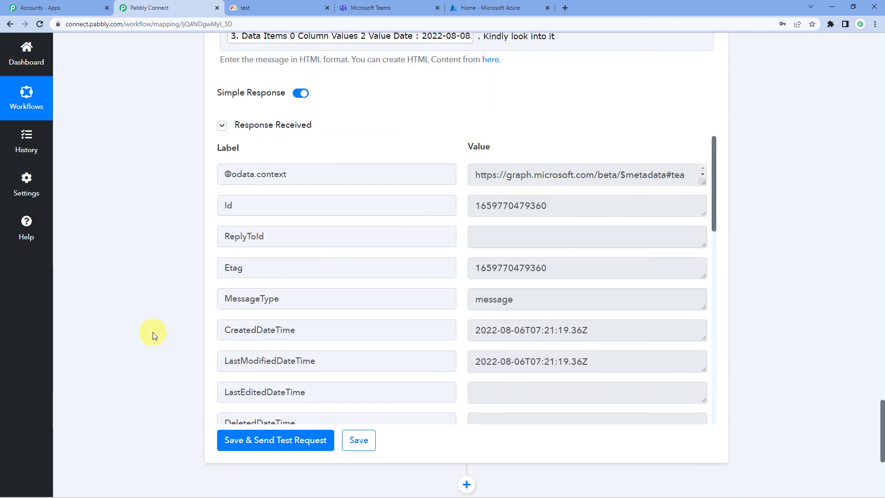
scroll(153, 332, up, 6)
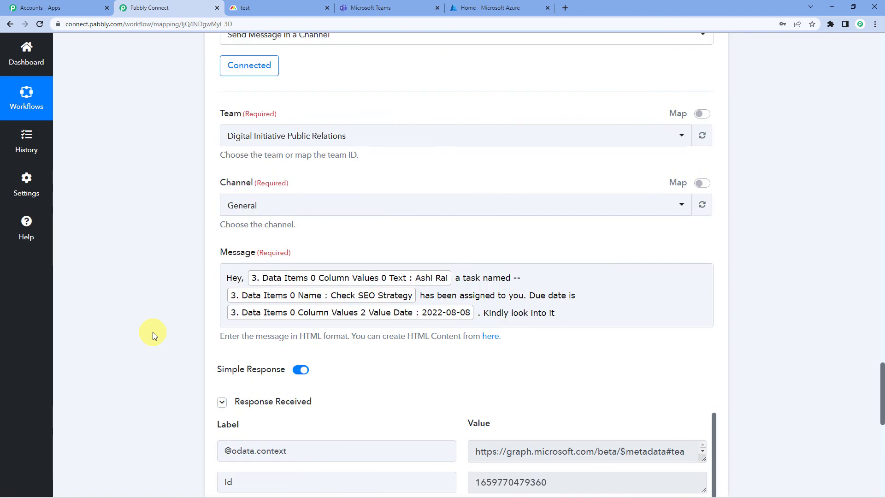
scroll(153, 332, down, 4)
scroll(170, 321, up, 8)
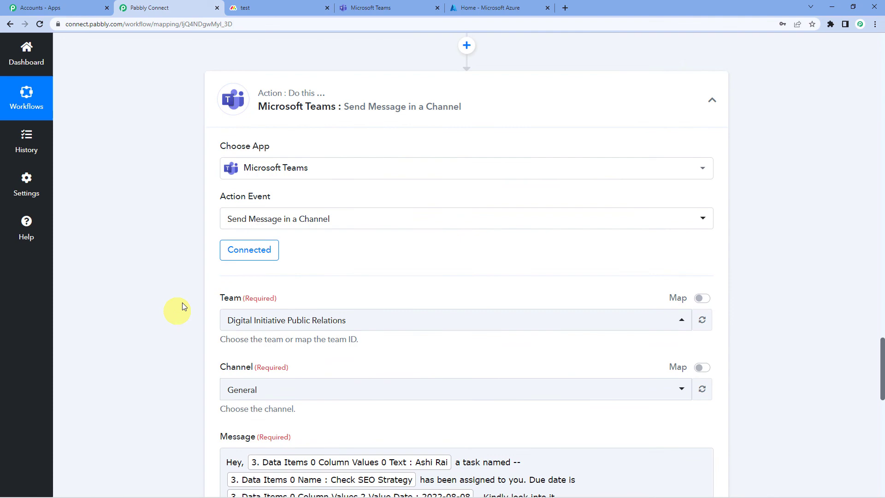
click(306, 116)
scroll(133, 269, up, 3)
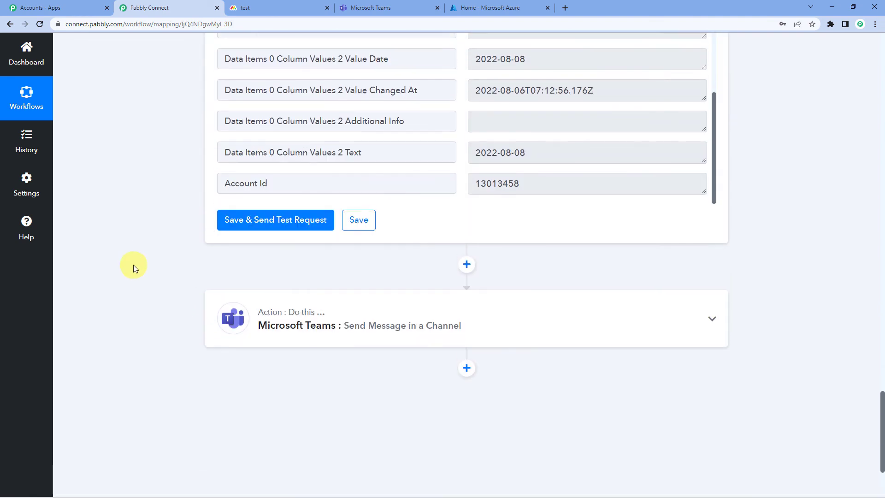
scroll(133, 269, up, 13)
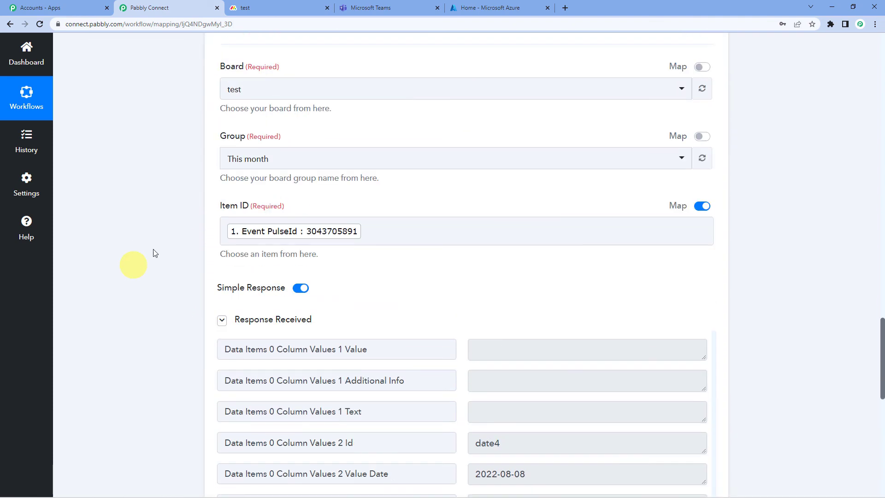
click(299, 62)
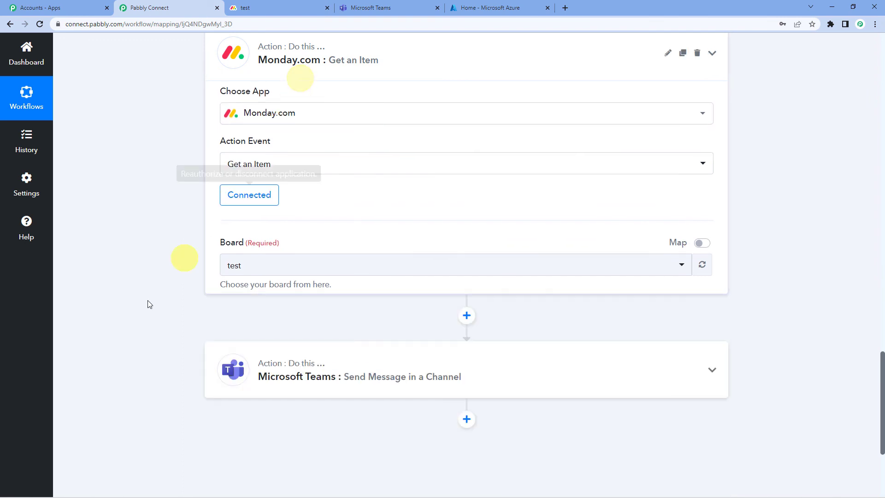
Review the Delay by Pabbly settings and collapse the delay action and the New Item in Board trigger
scroll(133, 321, up, 3)
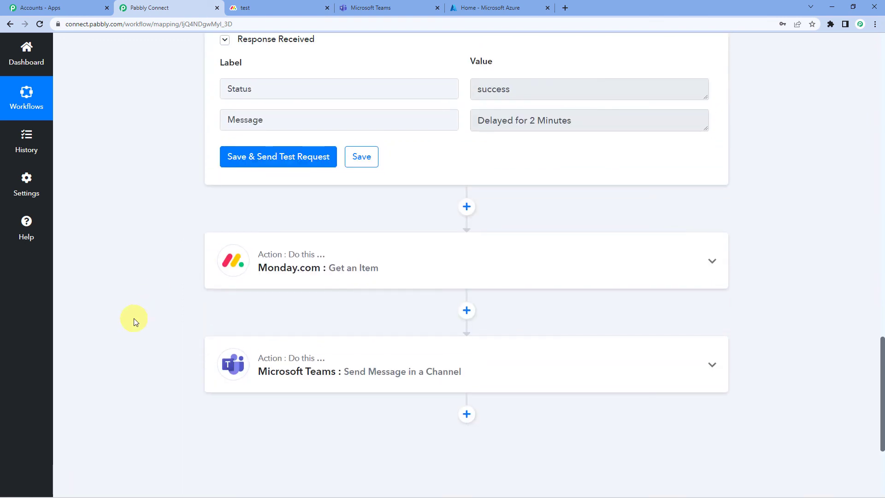
scroll(135, 321, up, 7)
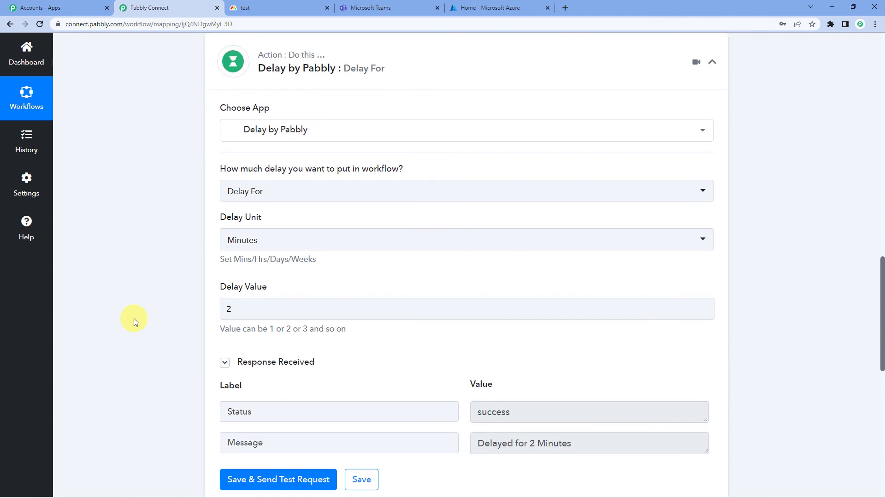
scroll(185, 277, up, 3)
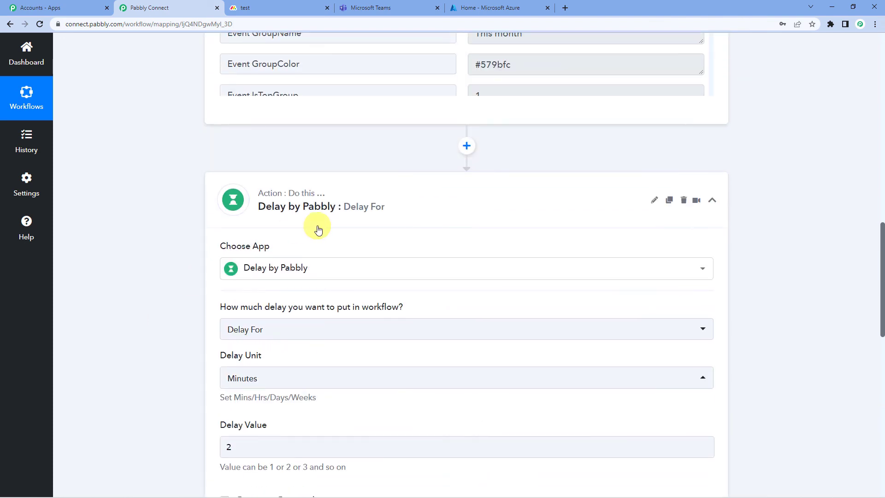
click(317, 225)
scroll(184, 212, up, 17)
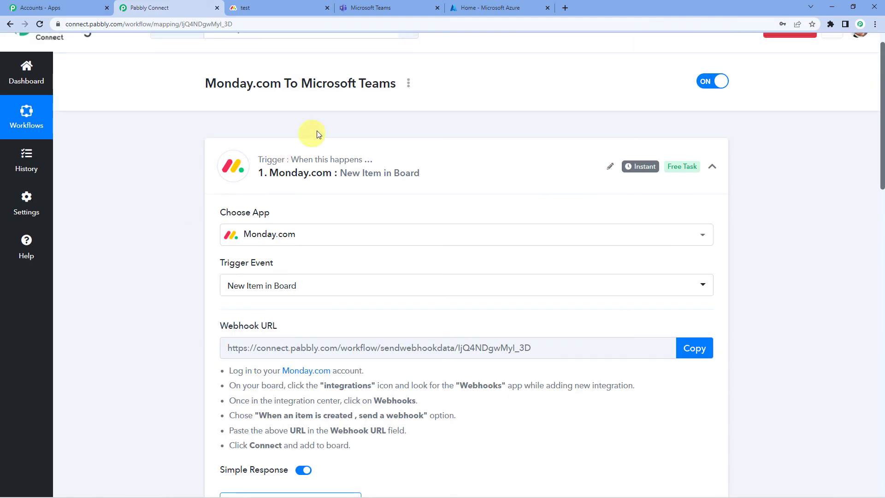
click(329, 171)
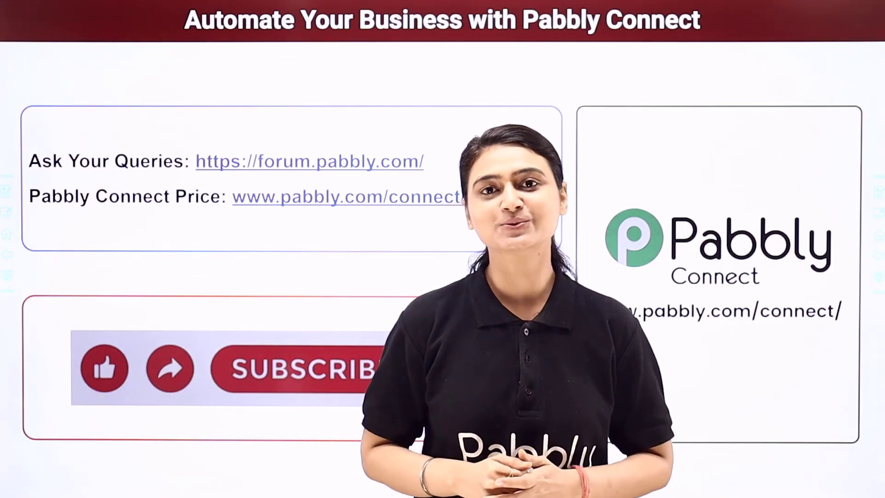